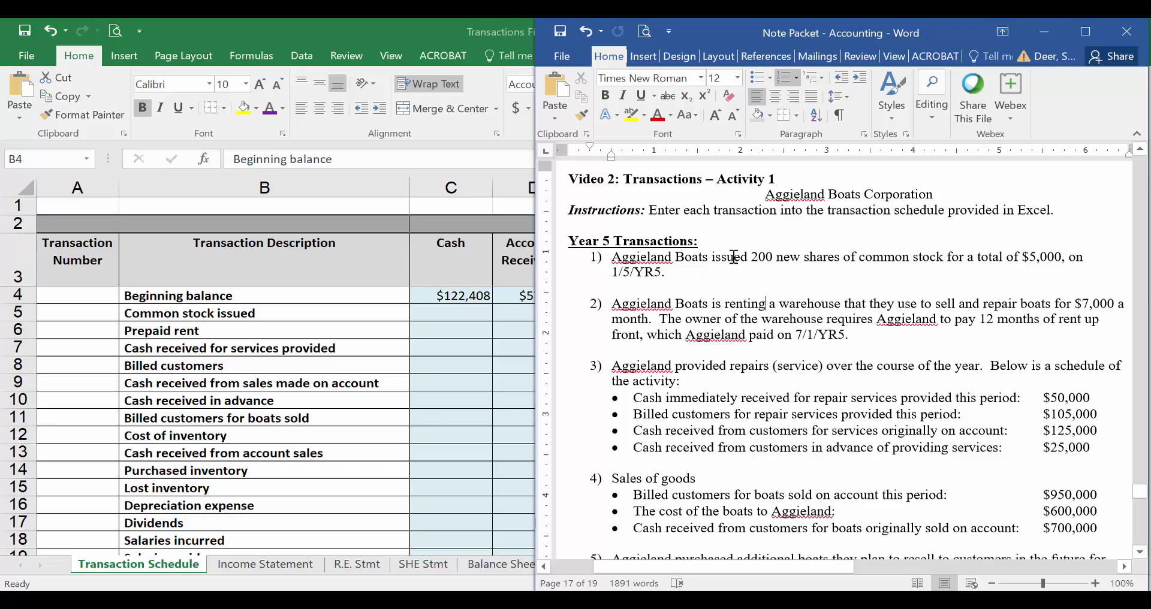
- Review the Year 5 transaction instructions in the Word note packet alongside the Excel Transaction Schedule
left_click(775, 194)
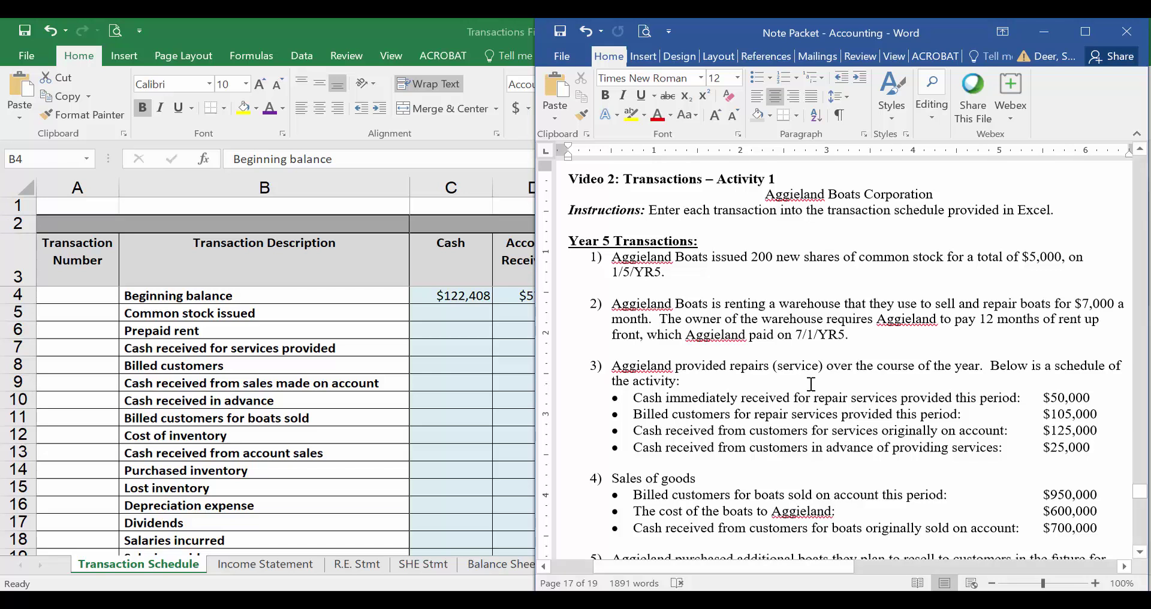
key("alt+Tab")
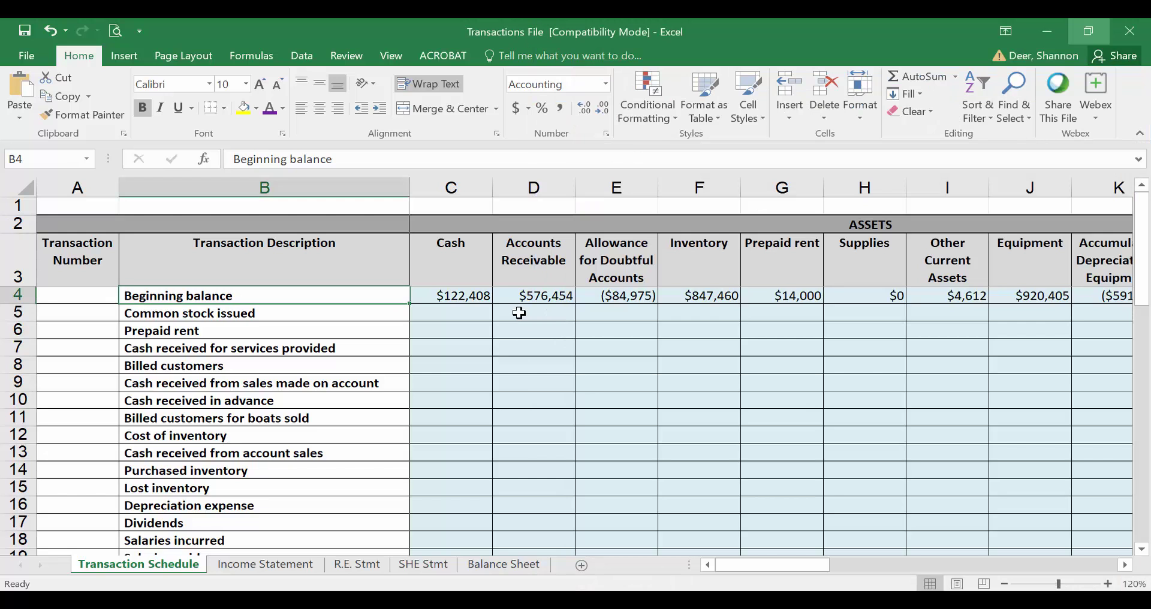
key("alt+Tab")
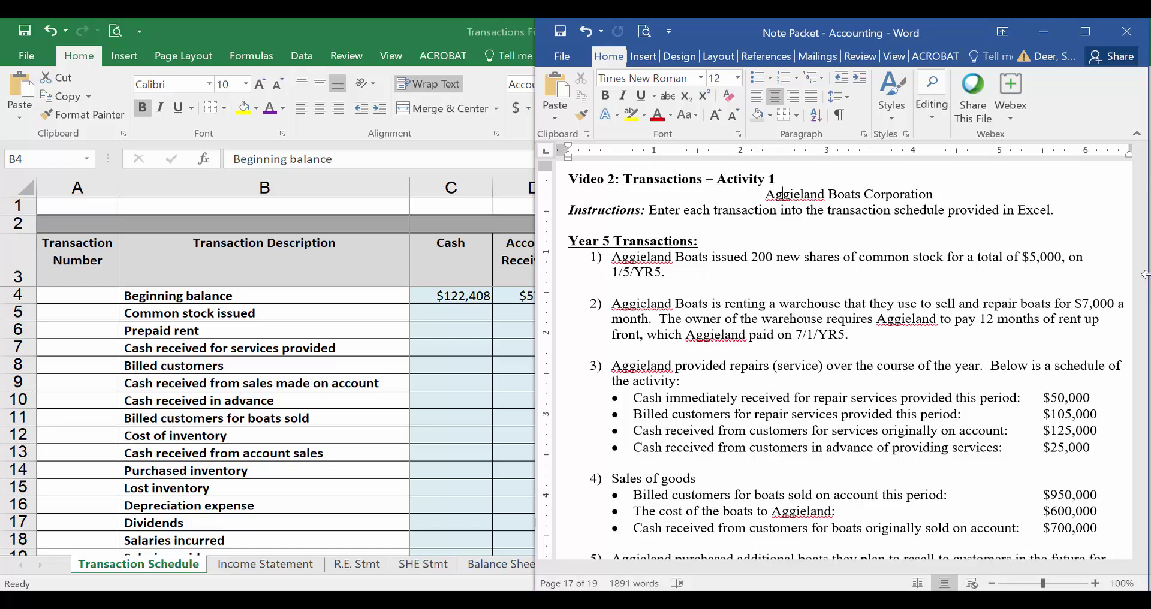
- Switch to the Excel Transaction Schedule and examine the beginning balances of the asset accounts, from Cash through Goodwill
key("Right")
key("Right")
key("Right")
key("Right")
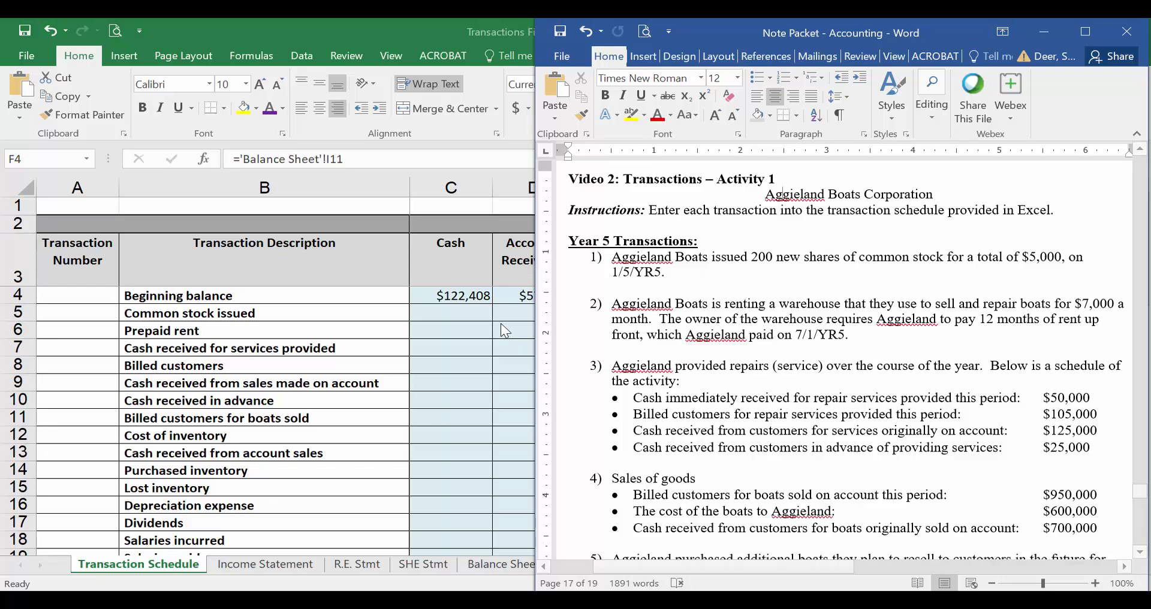
key("super+Up")
key("Right")
key("Right")
key("Right")
key("Right")
key("Right")
key("Right")
key("Right")
key("Right")
key("Right")
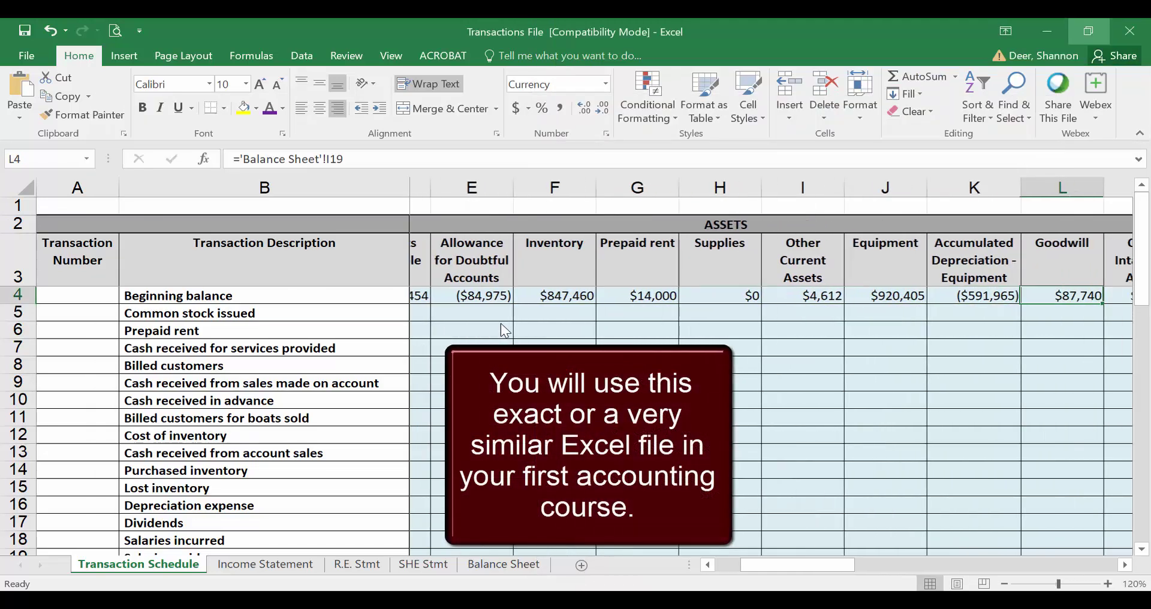
- Examine the beginning balances and headings of the liability and owner's equity accounts in the Transaction Schedule
key("Right")
key("Right")
key("Right")
key("Right")
key("Right")
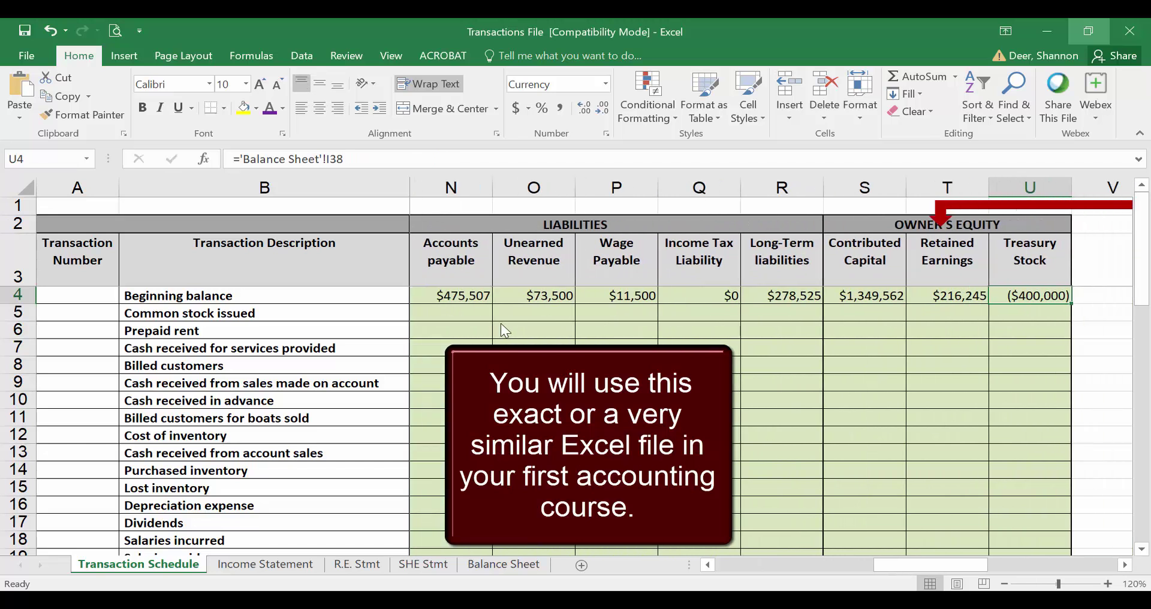
key("Left")
key("Left")
key("Left")
key("Left")
key("Left")
key("Left")
key("Right")
key("Right")
key("Right")
key("Right")
key("Right")
key("Right")
key("Right")
key("Right")
key("Left")
key("Left")
key("Left")
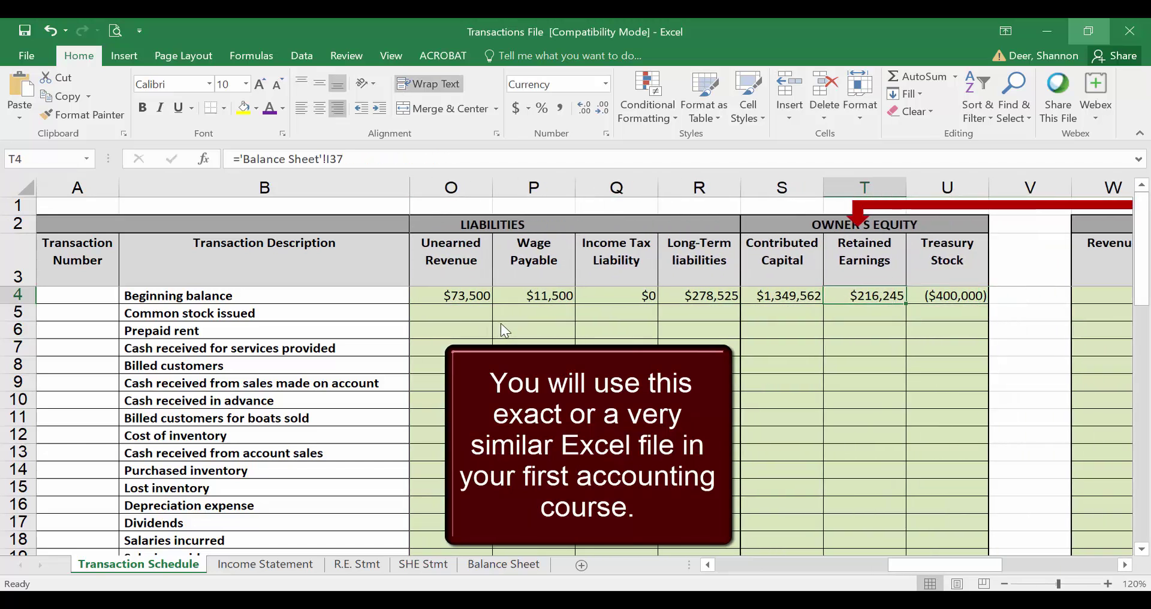
key("Up")
key("Up")
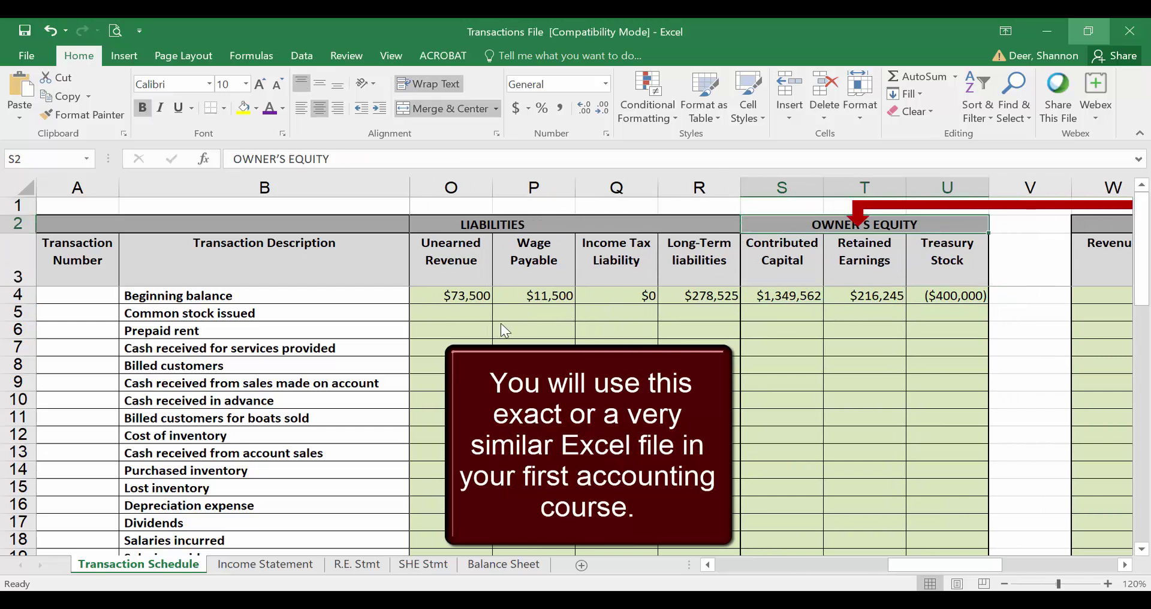
key("Down")
key("Down")
key("Down")
key("Up")
- Examine the Net Income section, from Revenue to Net Income, and how it links to Retained Earnings
key("Right")
key("Right")
key("Right")
key("Right")
key("Right")
key("Right")
key("Right")
key("Right")
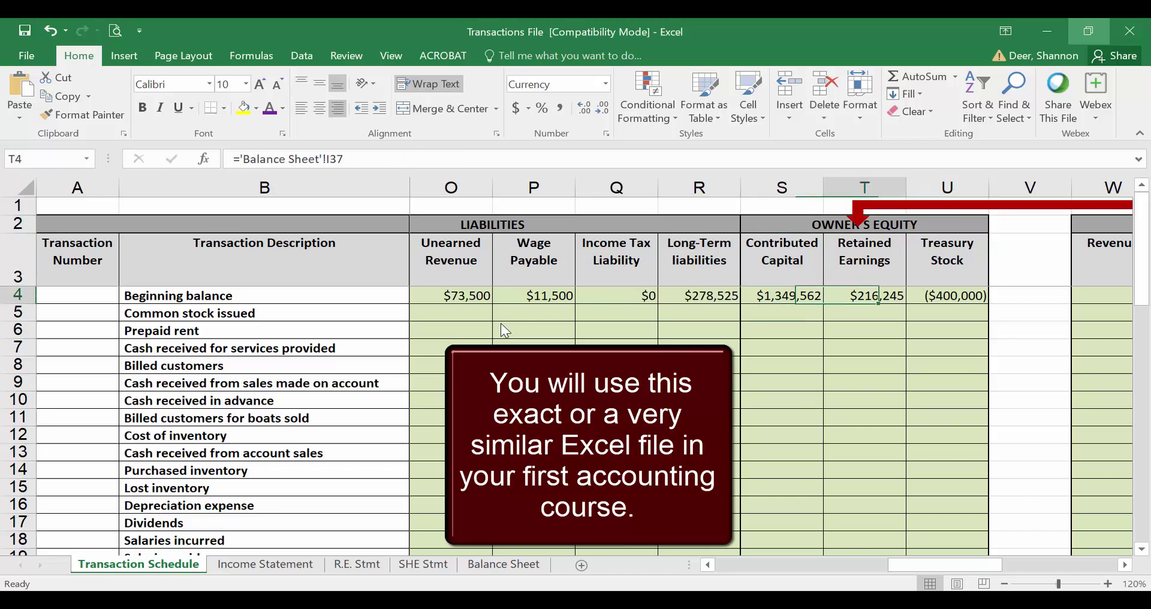
key("Right")
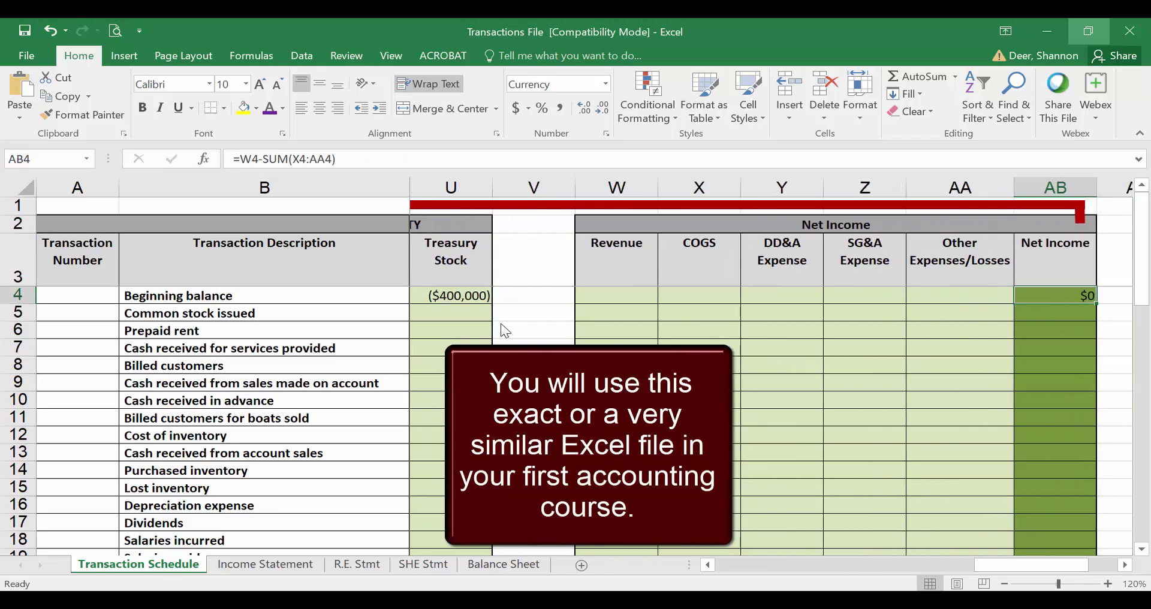
key("Left")
key("Left")
key("Left")
key("Left")
key("Left")
key("Right")
key("Right")
key("Right")
key("Right")
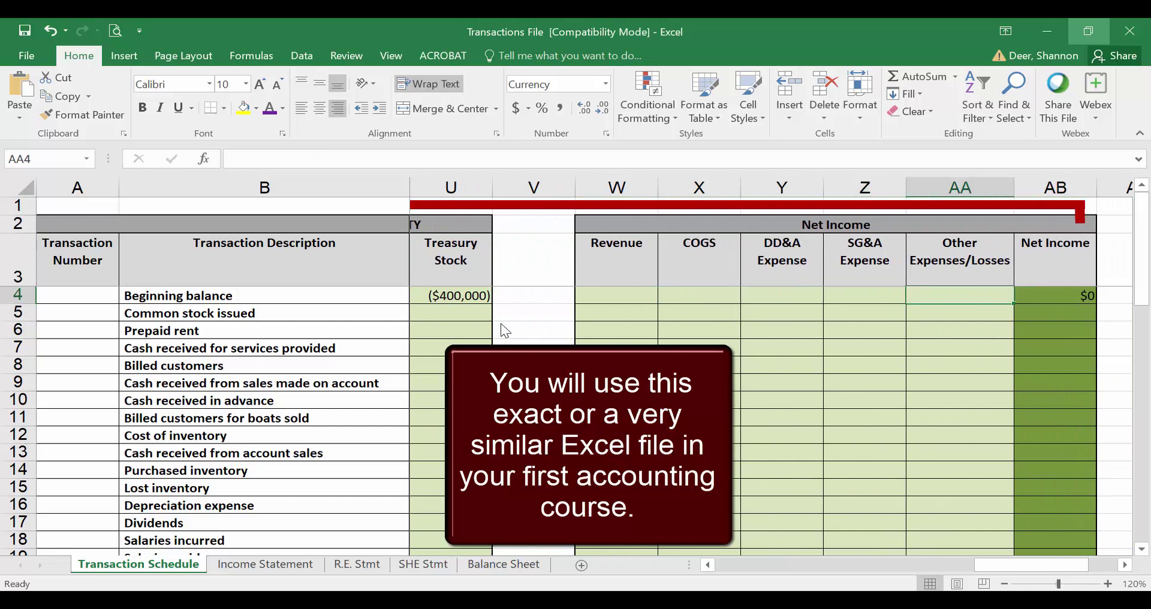
key("Up")
key("Up")
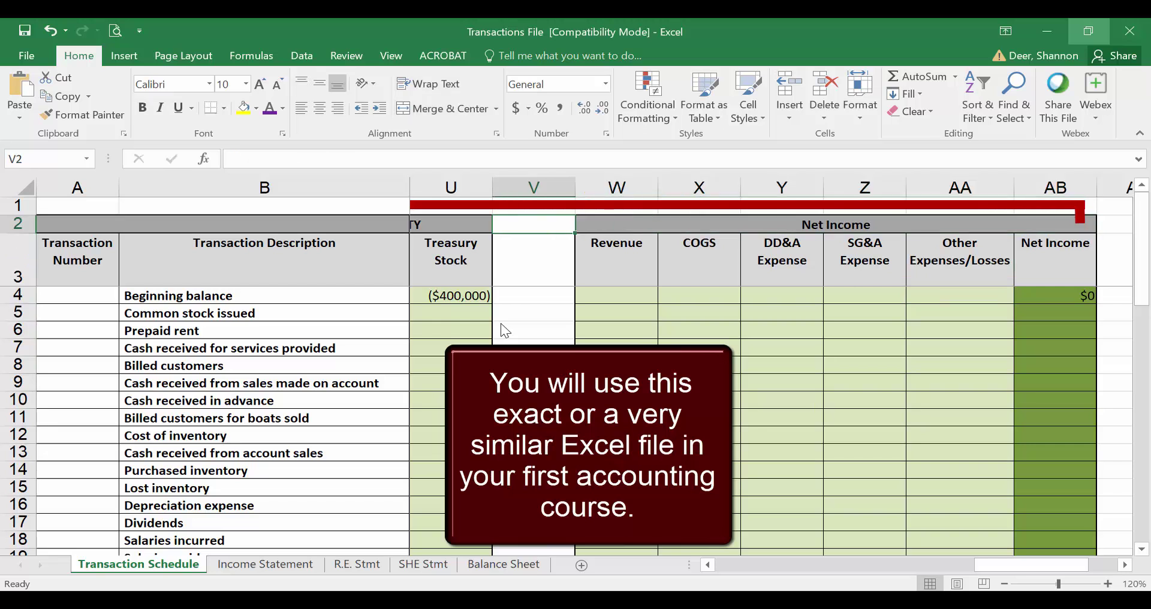
key("Right")
key("Left")
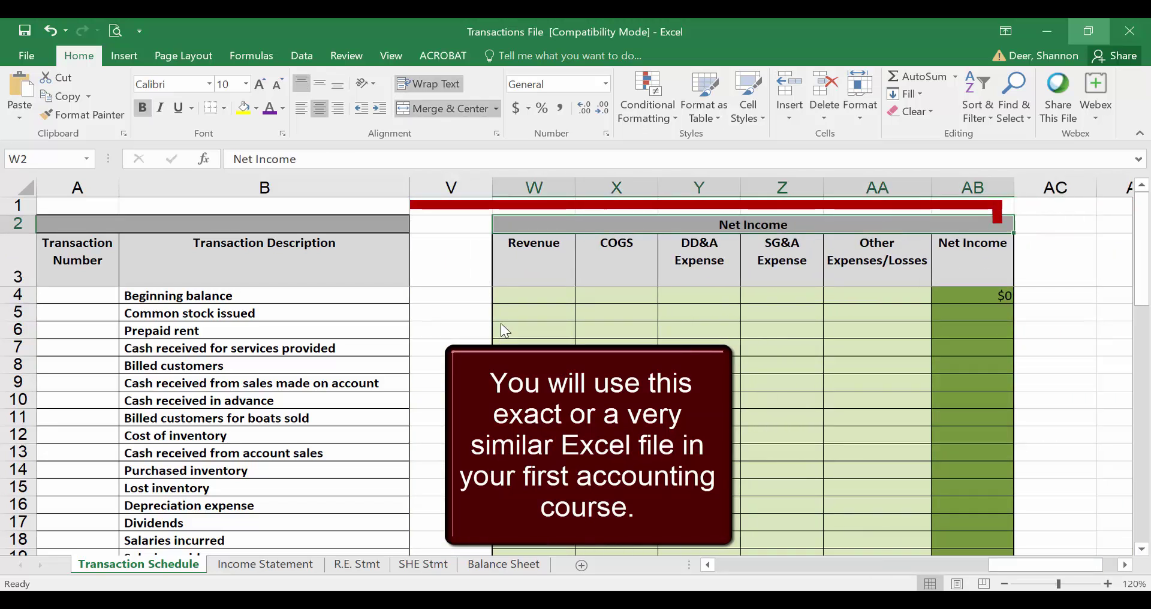
key("Left")
key("Left")
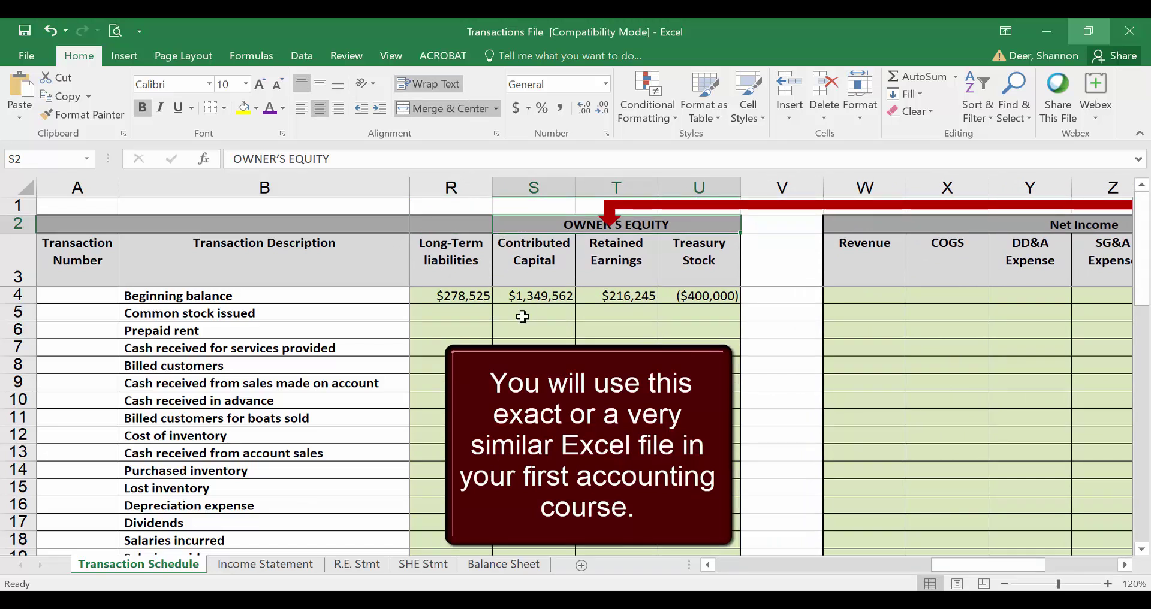
- Go back to the Cash beginning balance and trace row 4 across the asset, liability and equity accounts
key("ctrl+Home")
key("Down")
key("Down")
key("Down")
key("Down")
key("Up")
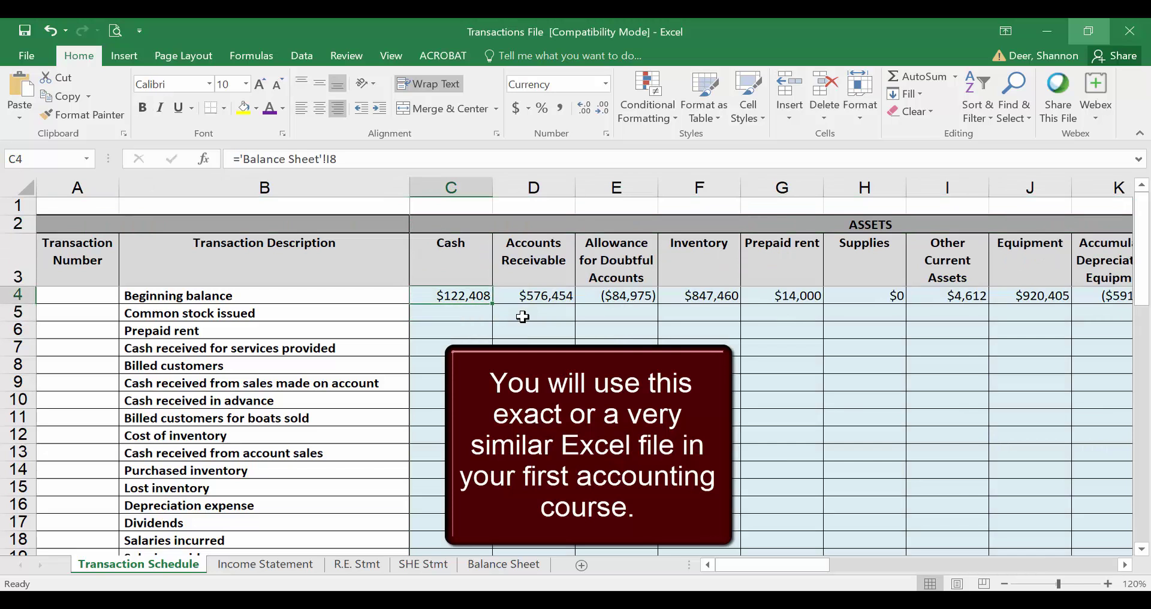
key("Right")
key("Right")
key("Right")
key("Right")
key("Right")
key("Right")
key("Right")
key("Right")
key("Right")
key("Right")
key("Right")
key("Right")
key("Right")
key("Right")
key("Right")
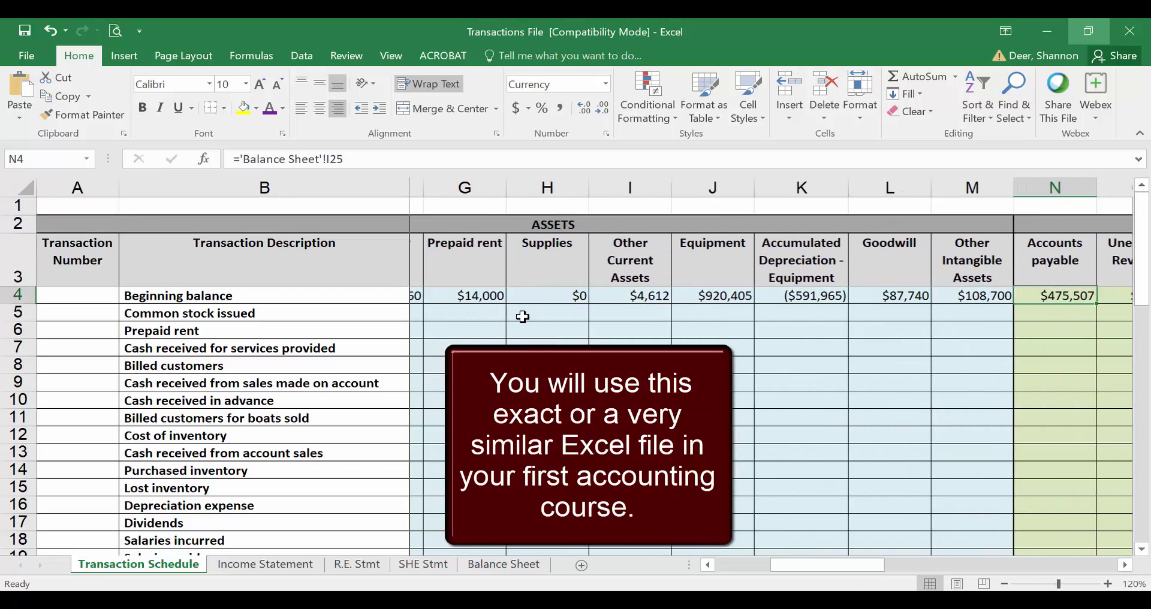
key("Right")
key("Right")
key("Right")
key("Right")
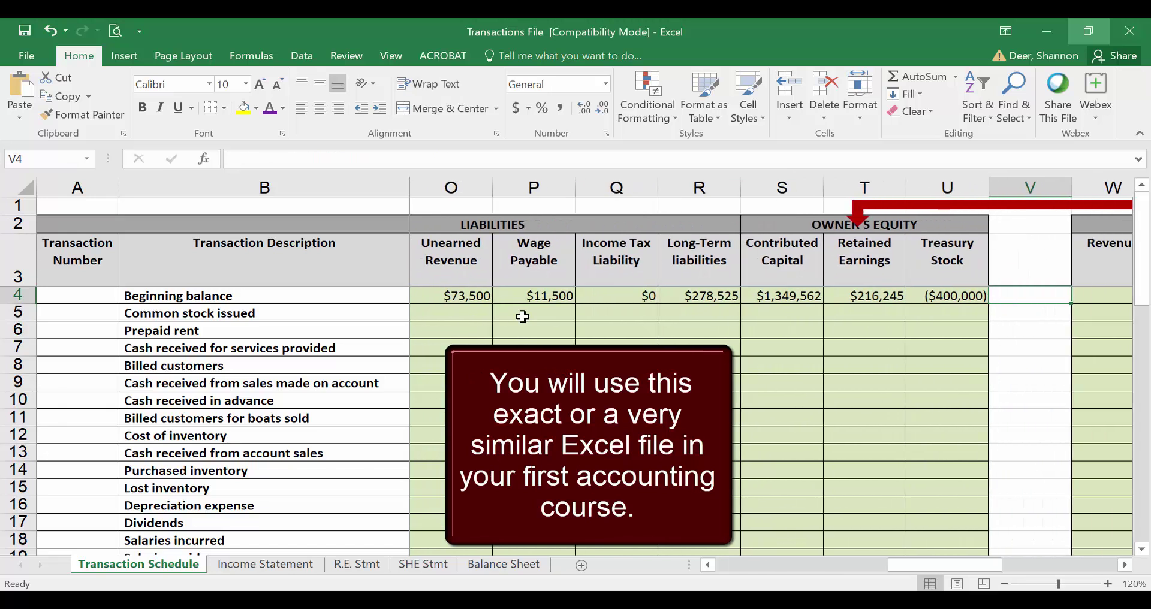
- Inspect the row 4 cells of the Net Income section, including the Net Income formula in AB4
key("Right")
key("Right")
key("Right")
key("Right")
key("Right")
key("Right")
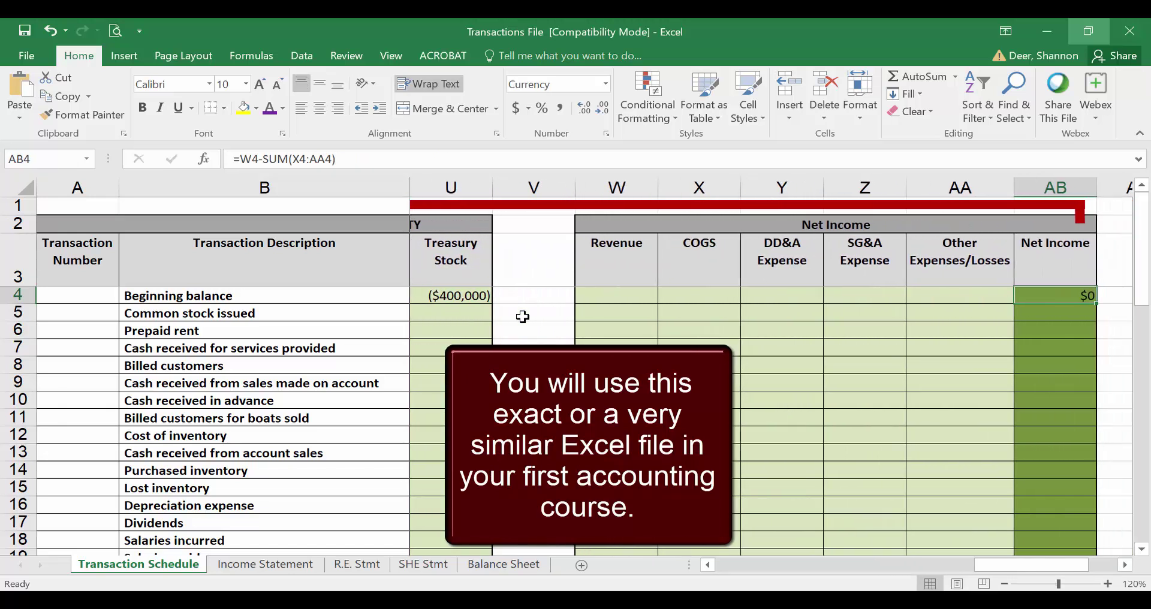
key("Left")
key("Left")
key("Right")
key("Right")
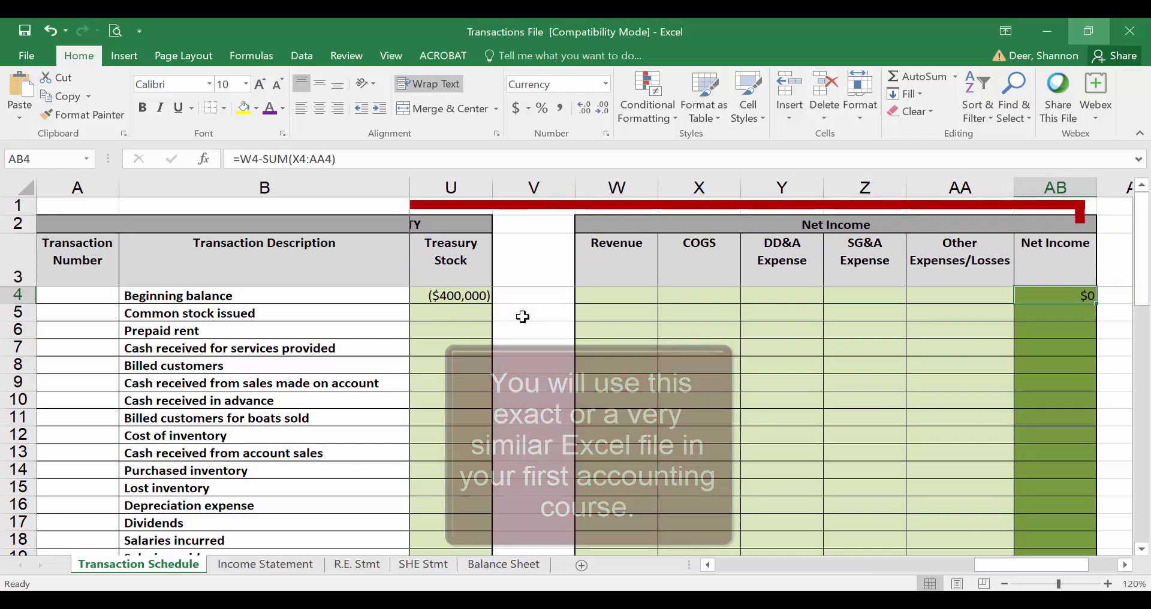
- Return to the asset beginning balances, review Cash through Other Current Assets, and end at the Common stock issued Cash cell
key("Left")
key("Home")
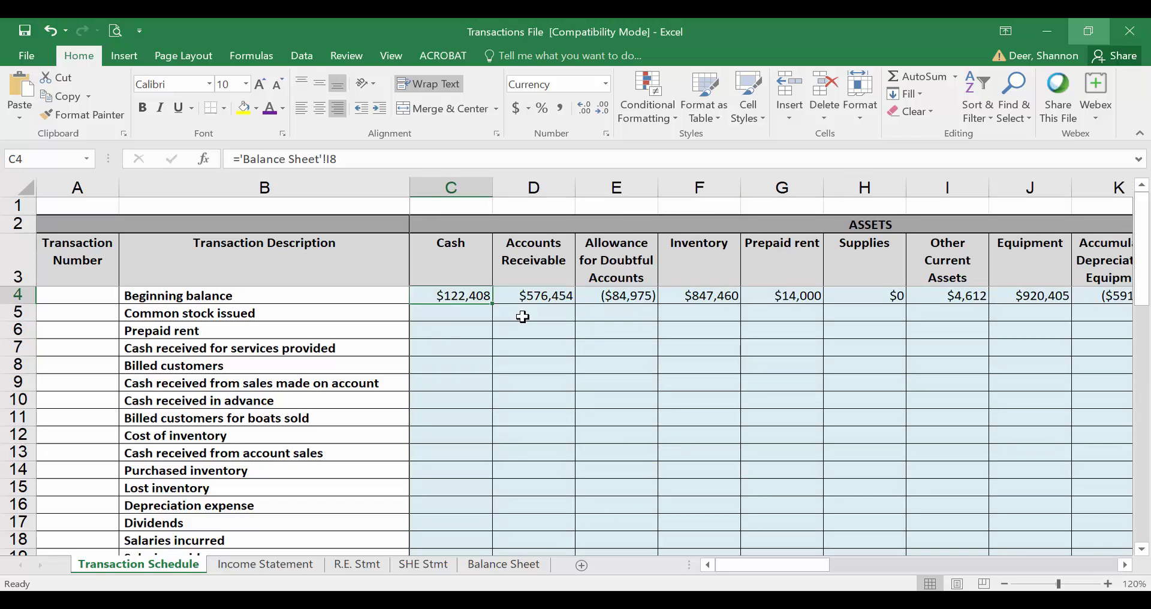
key("Right")
key("Right")
key("Right")
key("Right")
key("Right")
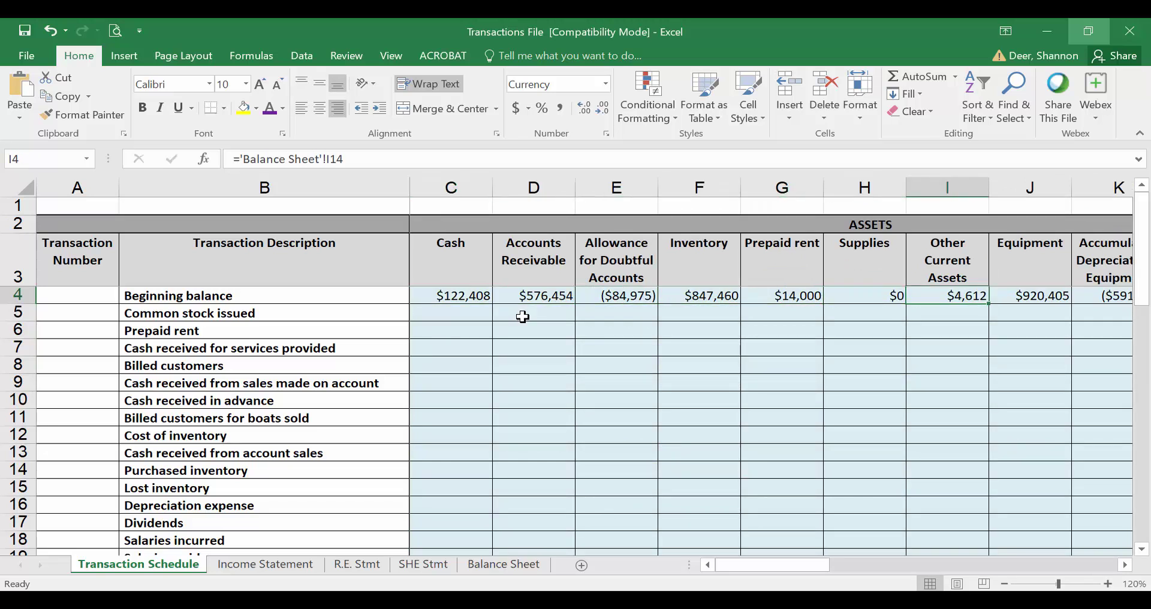
key("Down")
key("Home")
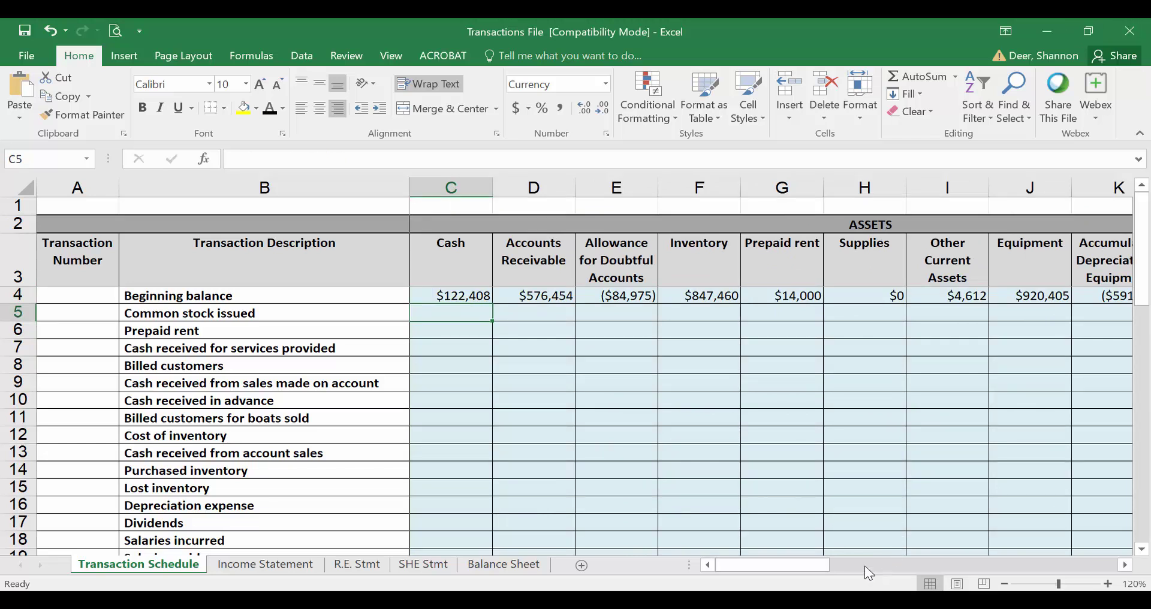
- Examine the Change during Period row and compare the Total Assets formula with the Total Liabilities + Total Equity formula
key("Page_Down")
key("Page_Down")
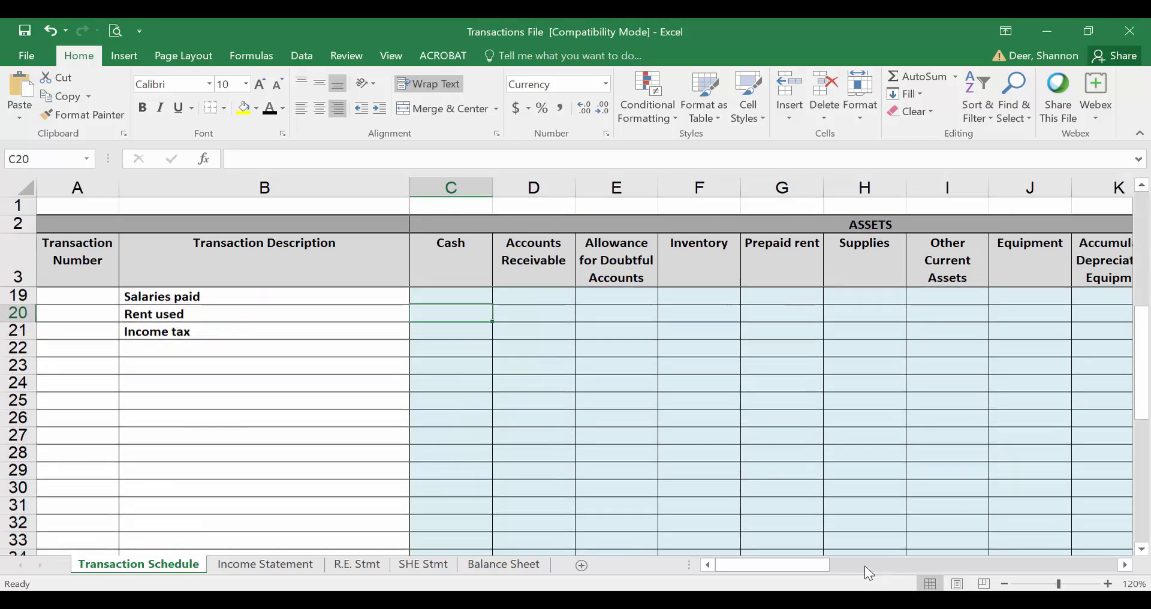
key("Down")
key("Down")
key("Down")
key("Down")
key("Down")
key("Down")
key("Down")
key("Down")
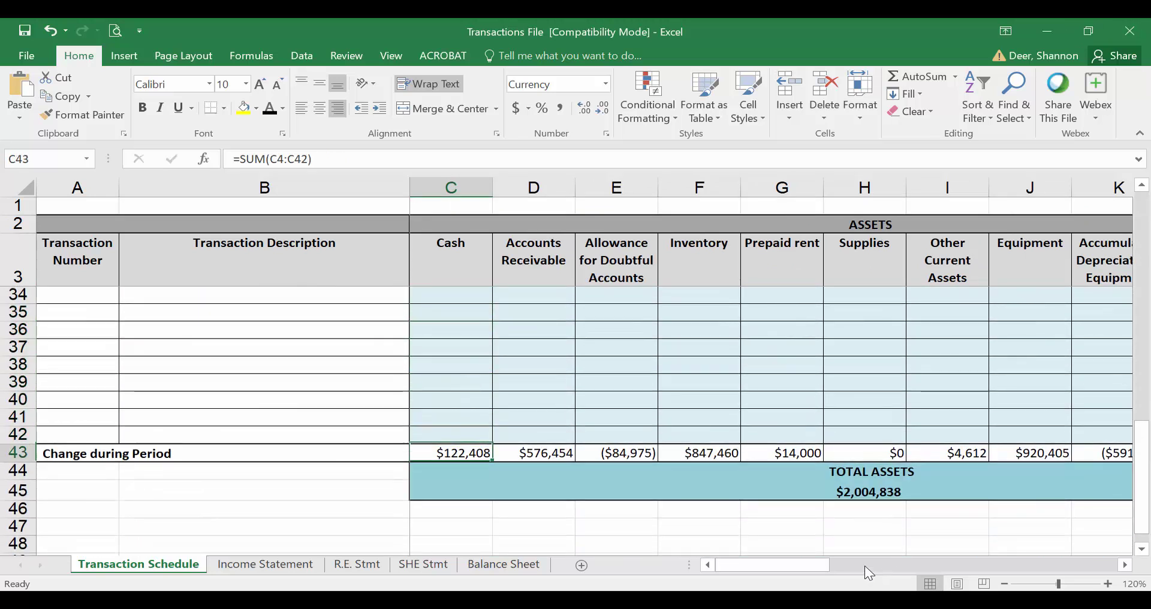
key("Right")
key("Right")
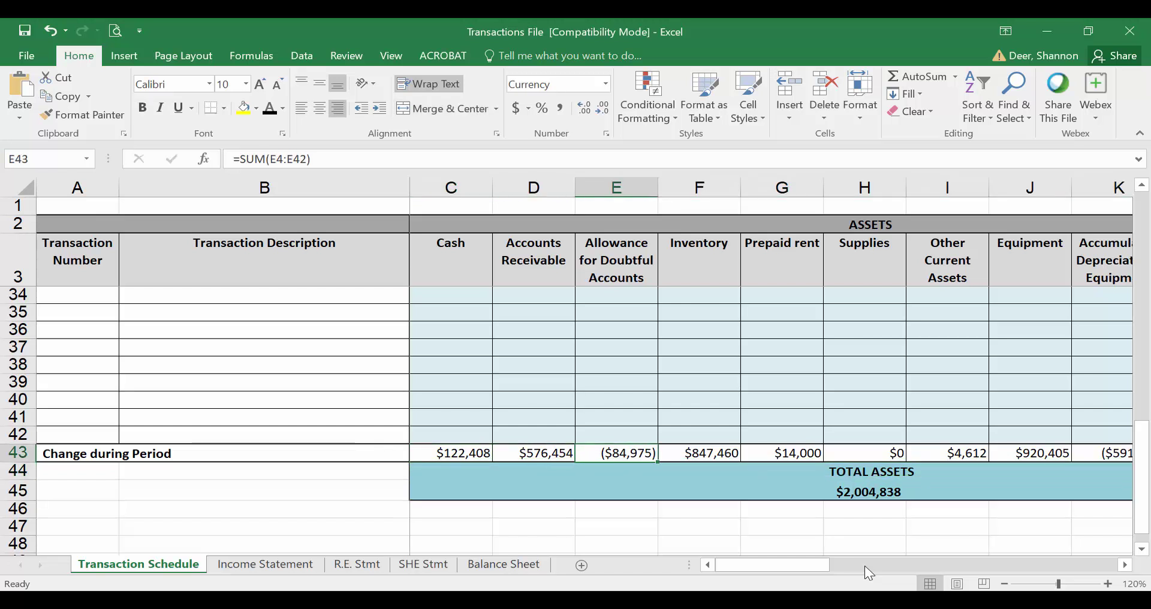
key("Down")
key("Down")
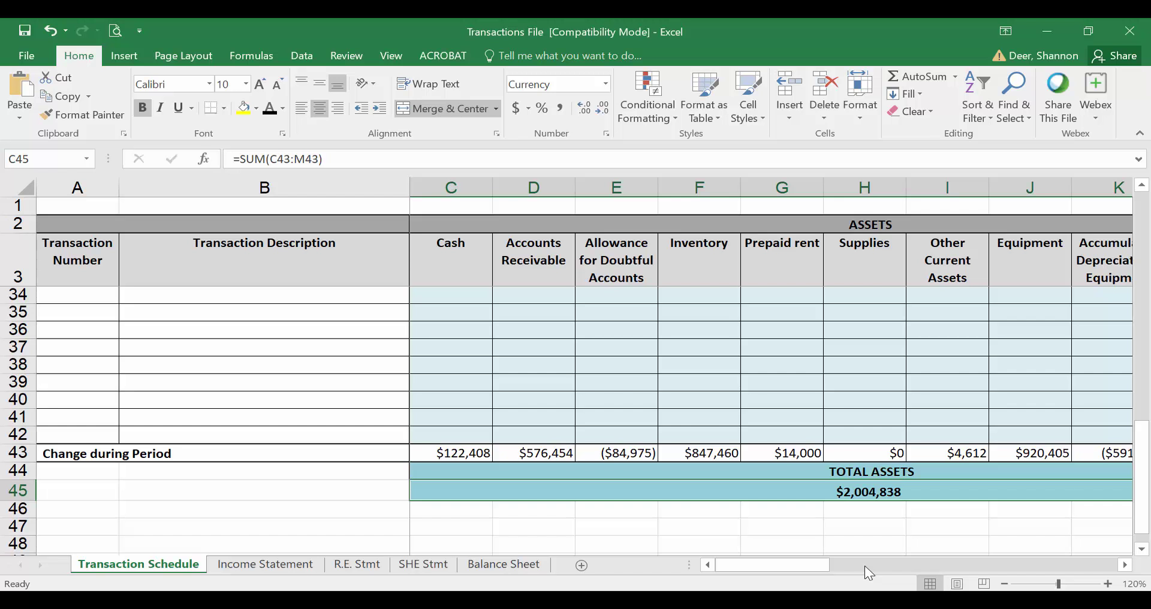
key("Right")
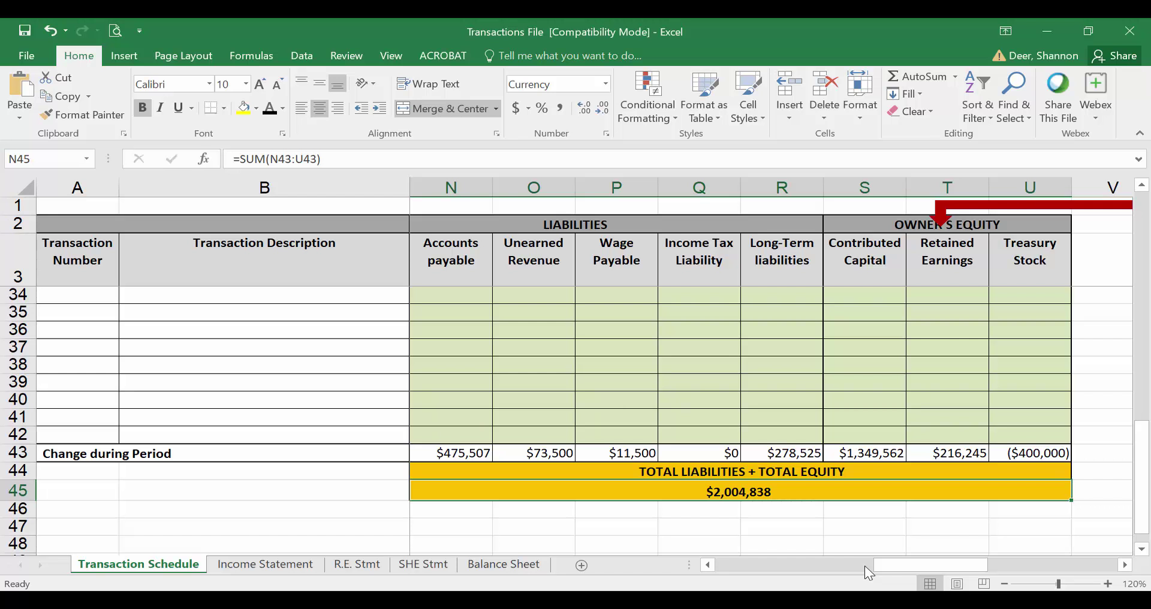
- Enter 5000 as the Cash amount for Common stock issued in C5
key("Home")
key("Page_Up")
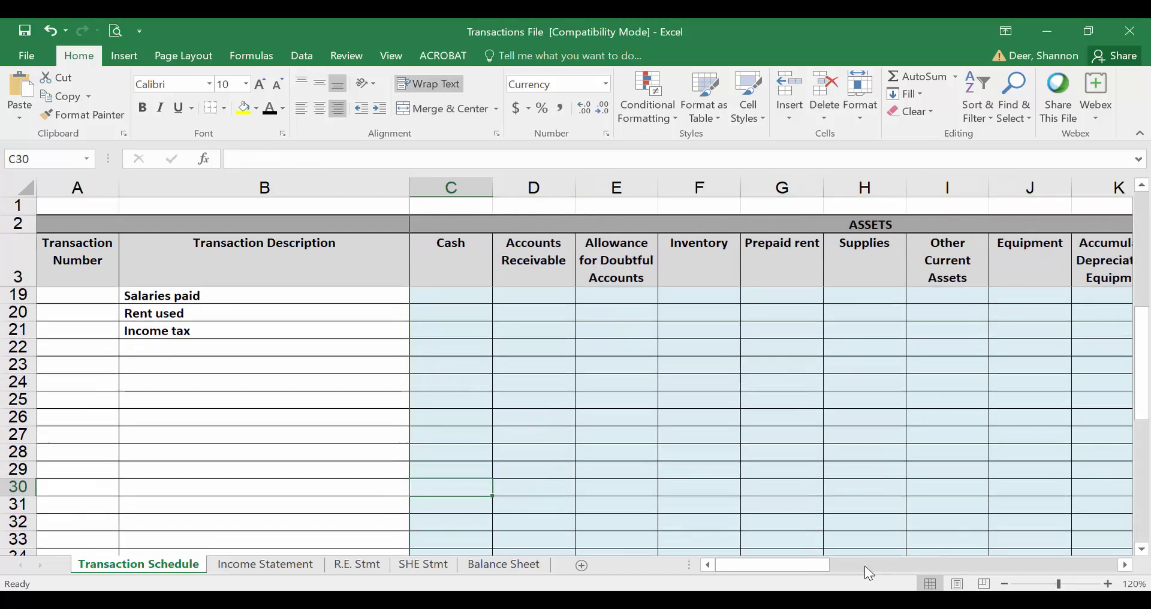
key("Page_Up")
key("Up")
key("Up")
key("Up")
key("Up")
key("Up")
key("Up")
key("Up")
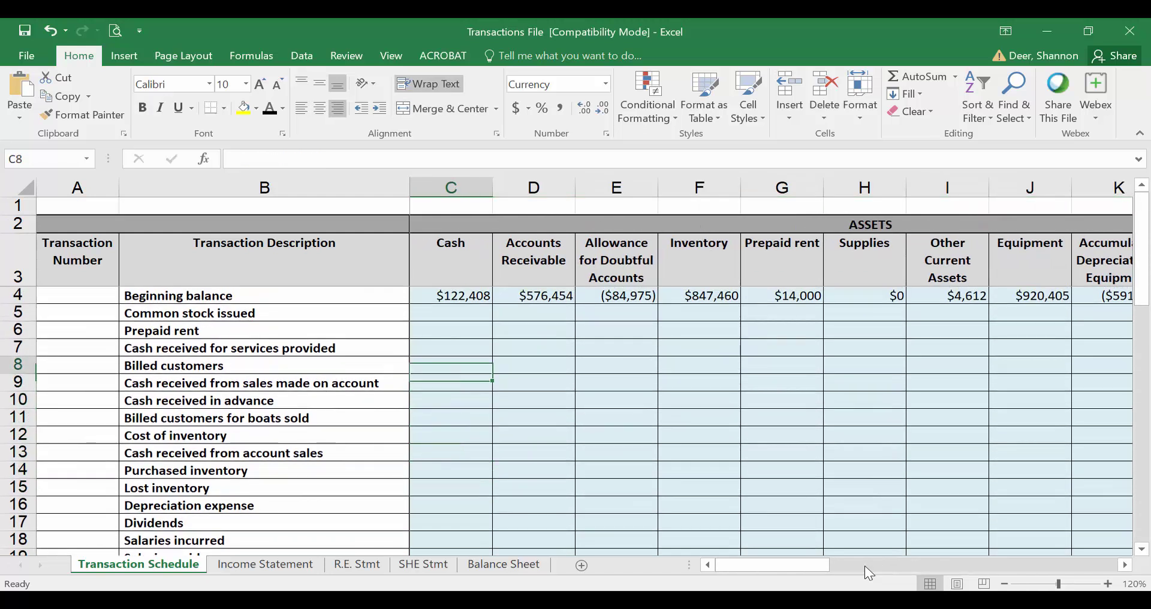
key("Up")
key("Up")
key("Up")
key("alt+Tab")
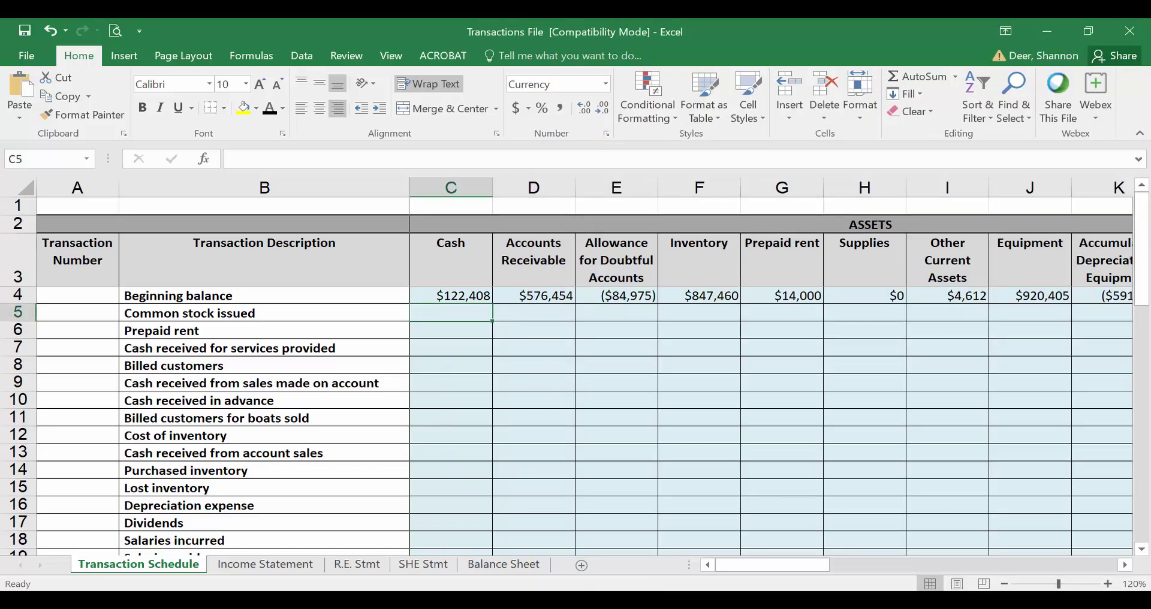
type("5000")
key("Return")
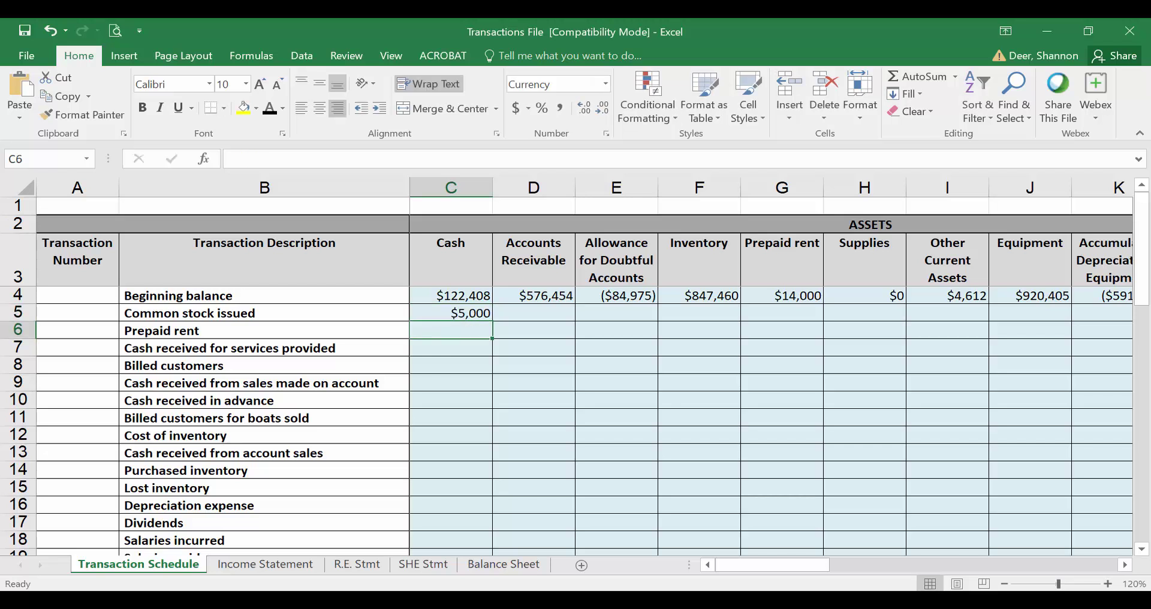
- Enter 5000 as the Contributed Capital amount for Common stock issued in S5
left_click(451, 312)
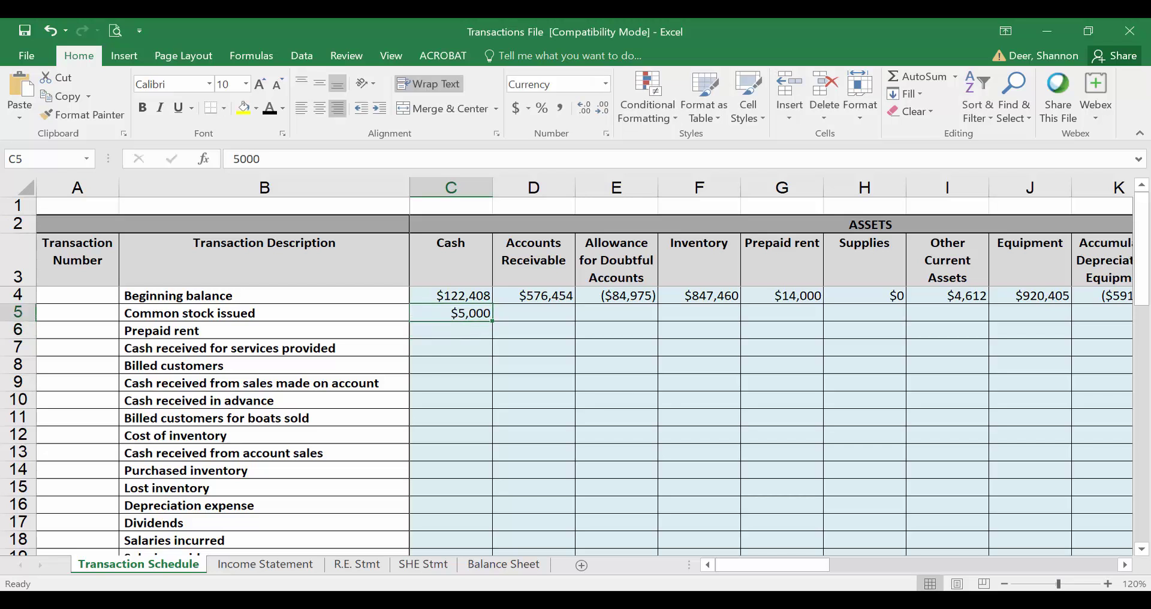
key("Right")
key("Right")
key("Right")
key("Right")
key("Right")
key("Right")
key("Right")
key("Right")
key("Right")
key("Right")
key("Right")
key("Right")
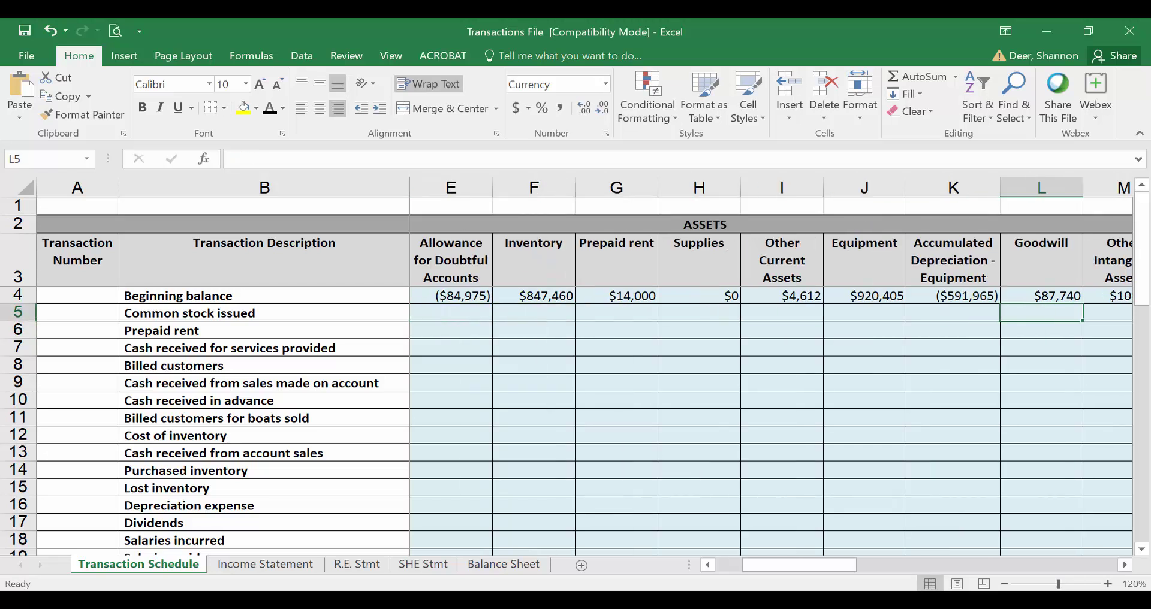
key("Right")
key("Right")
key("Right")
key("Right")
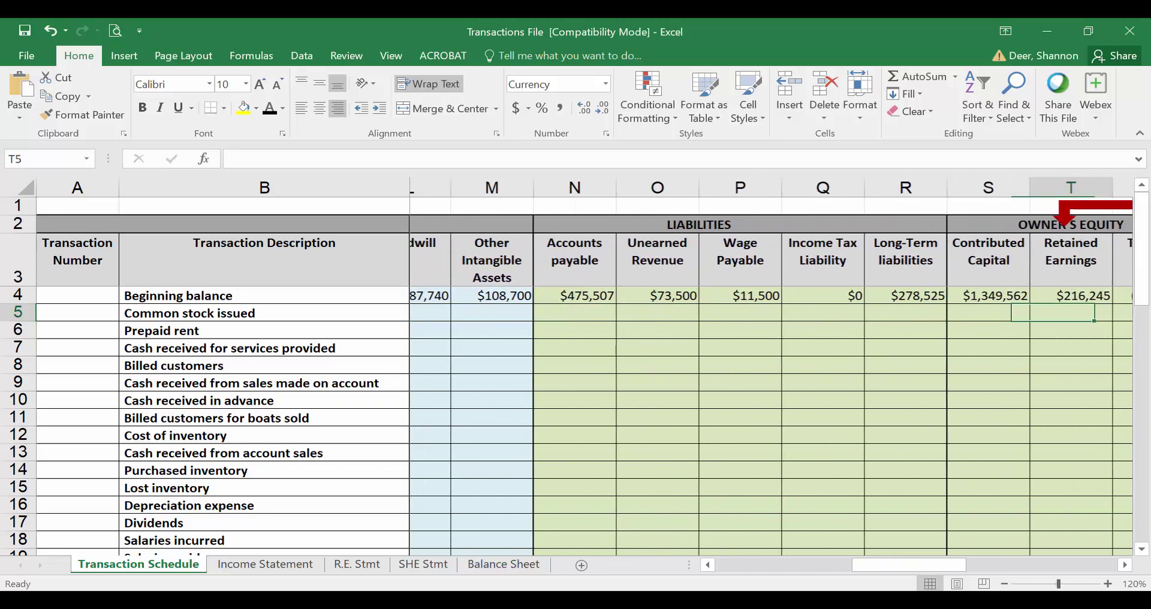
type("5000")
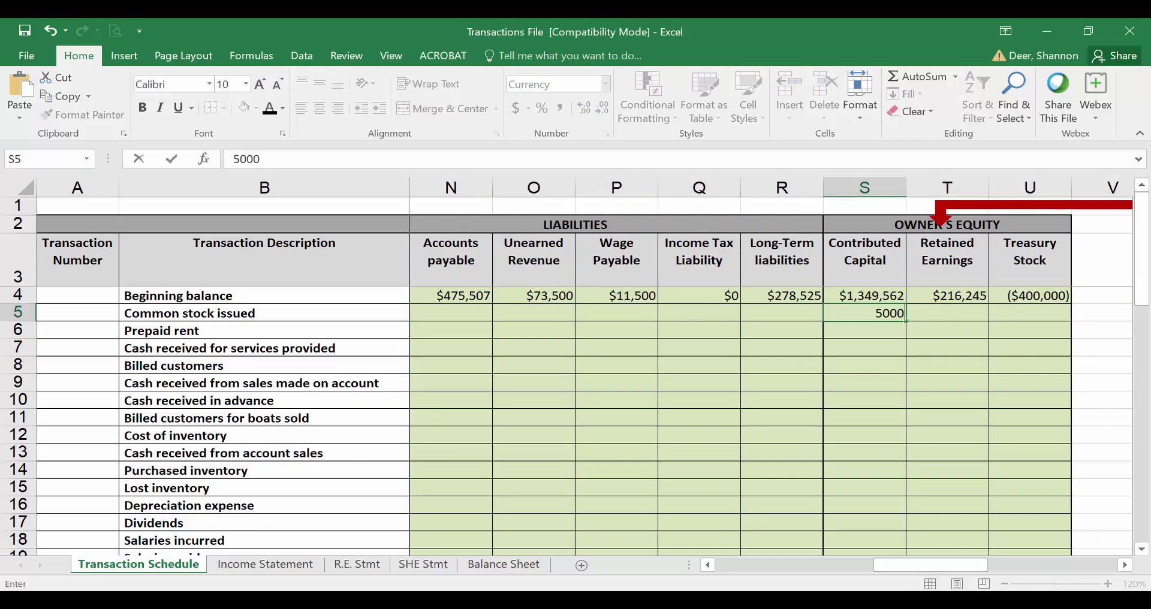
key("ctrl+Return")
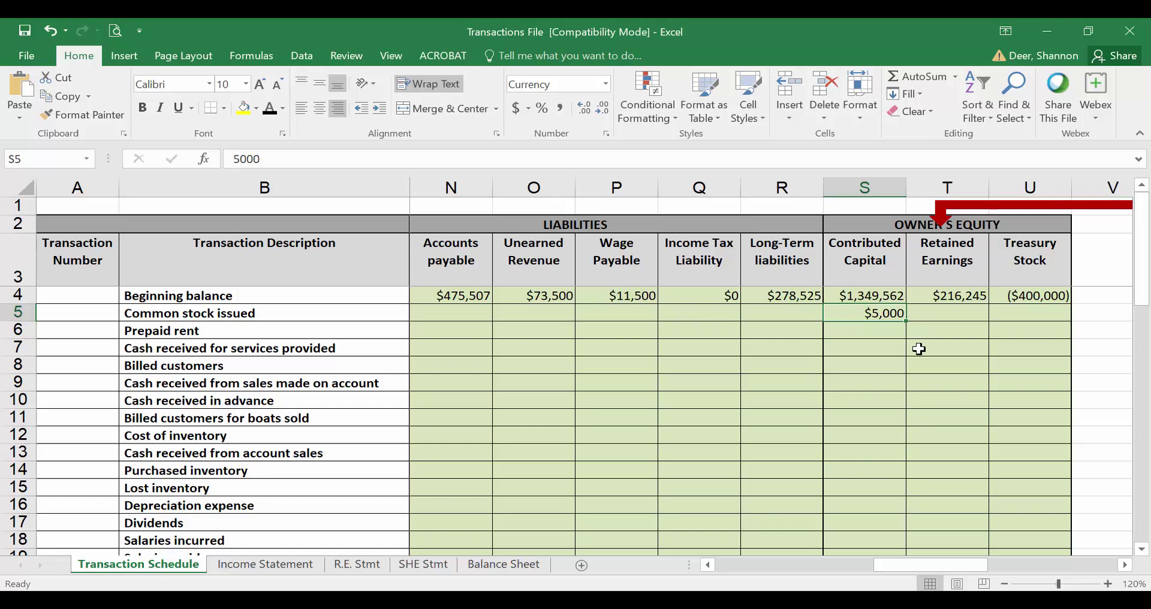
- Check the warehouse rent terms in the Word note packet and enter =7000*12 as Prepaid rent in G6 of the Excel schedule
key("alt+Tab")
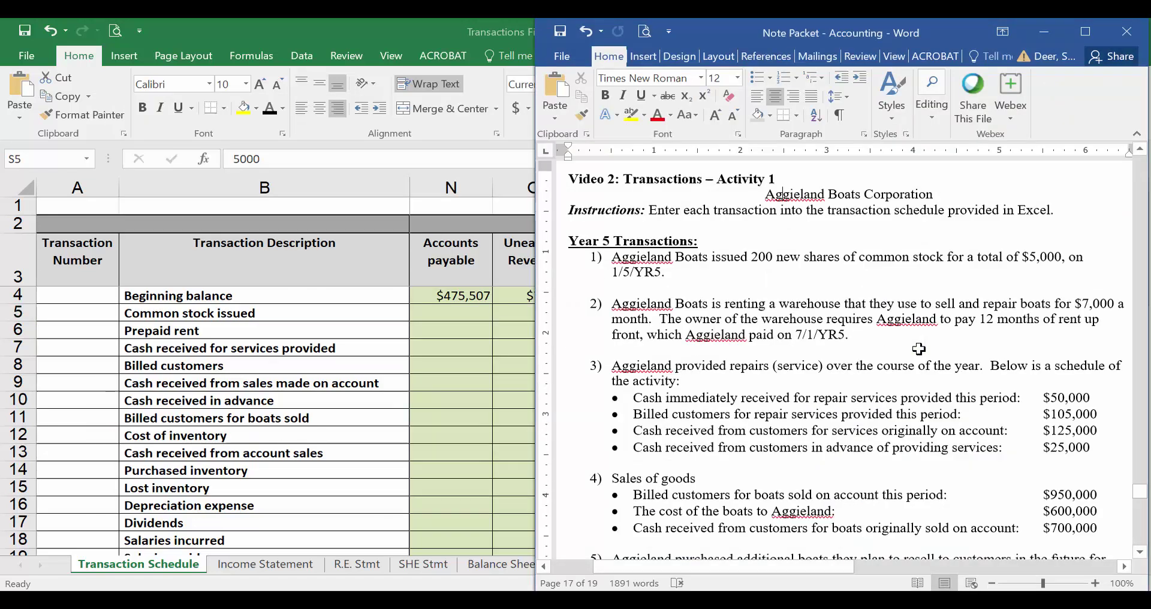
left_click(776, 303)
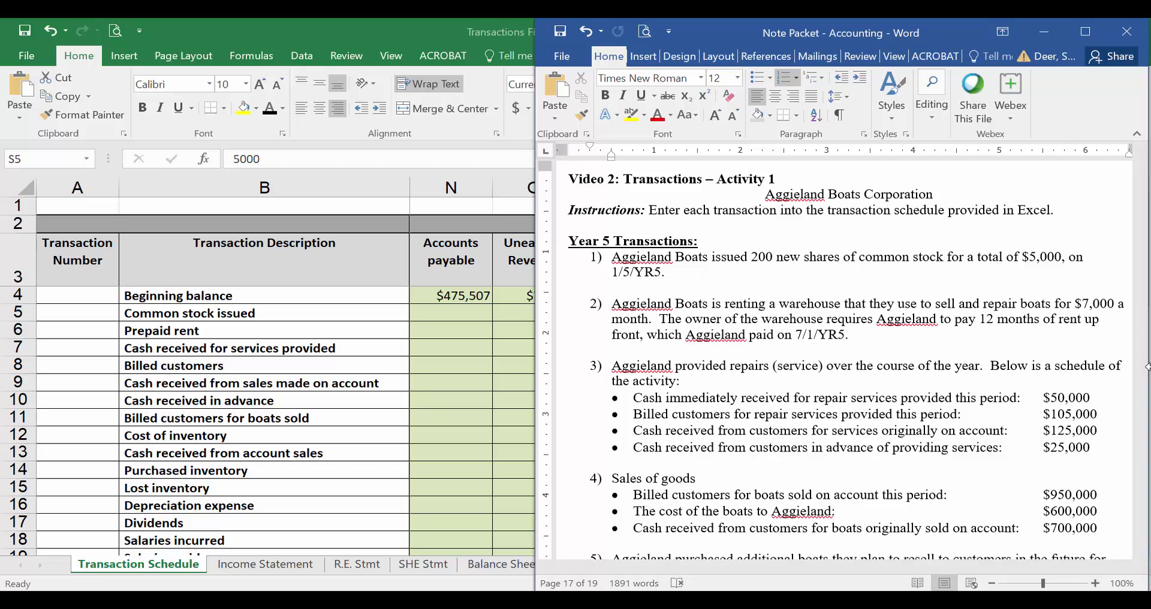
left_click(612, 303)
key("alt+Tab")
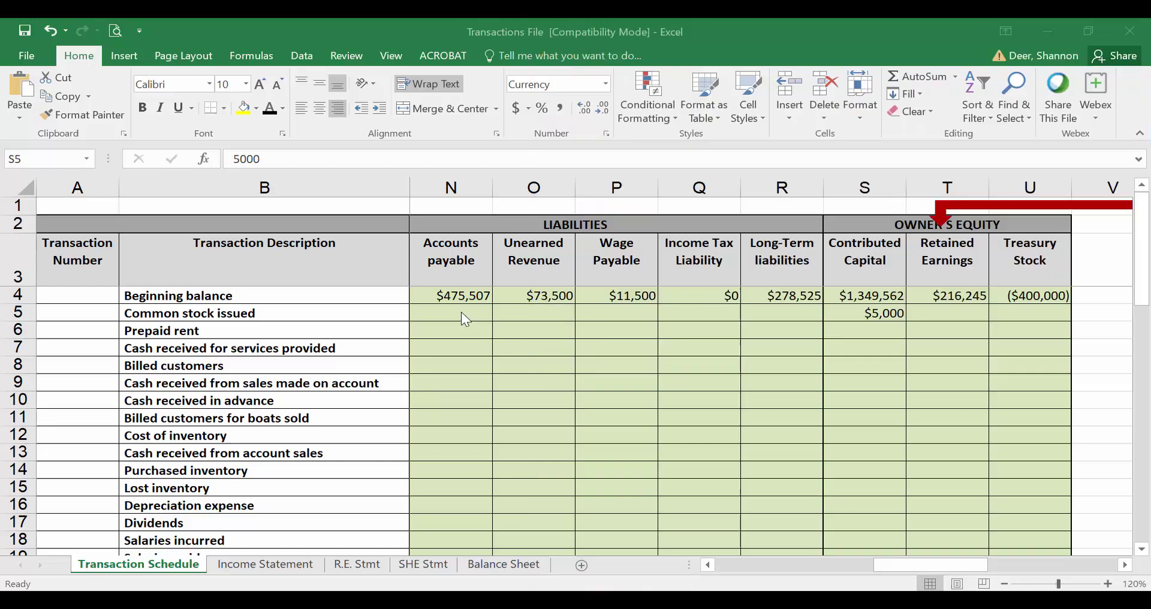
key("Left")
key("Left")
key("Left")
key("Left")
key("Left")
key("Left")
key("Left")
key("Left")
key("Left")
key("Left")
key("Left")
key("Left")
key("Left")
key("Left")
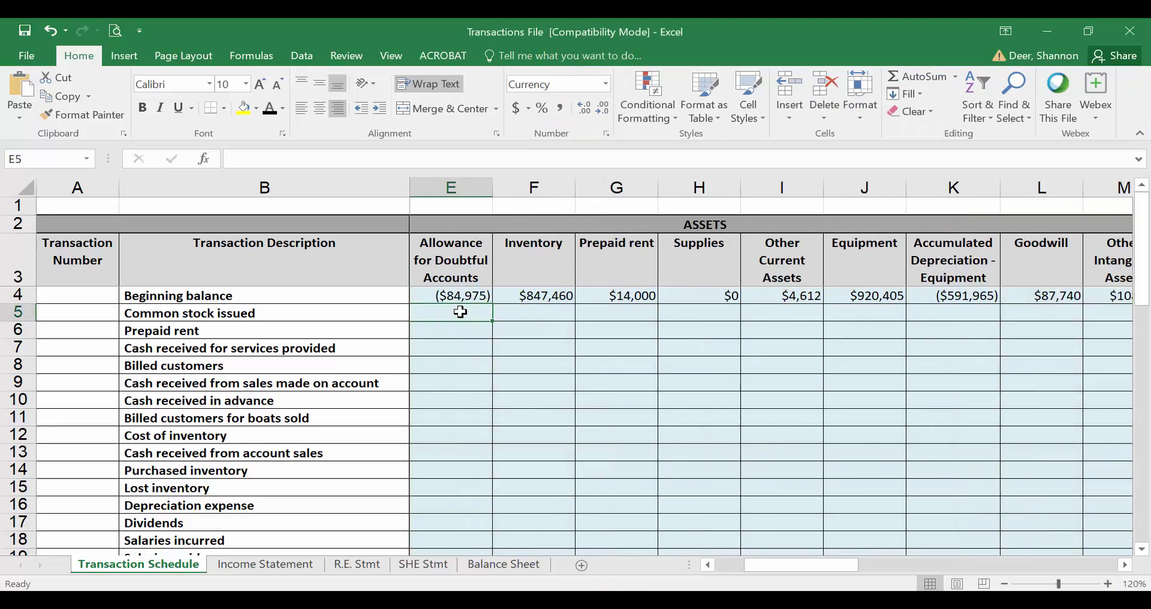
key("Right")
key("Right")
key("Down")
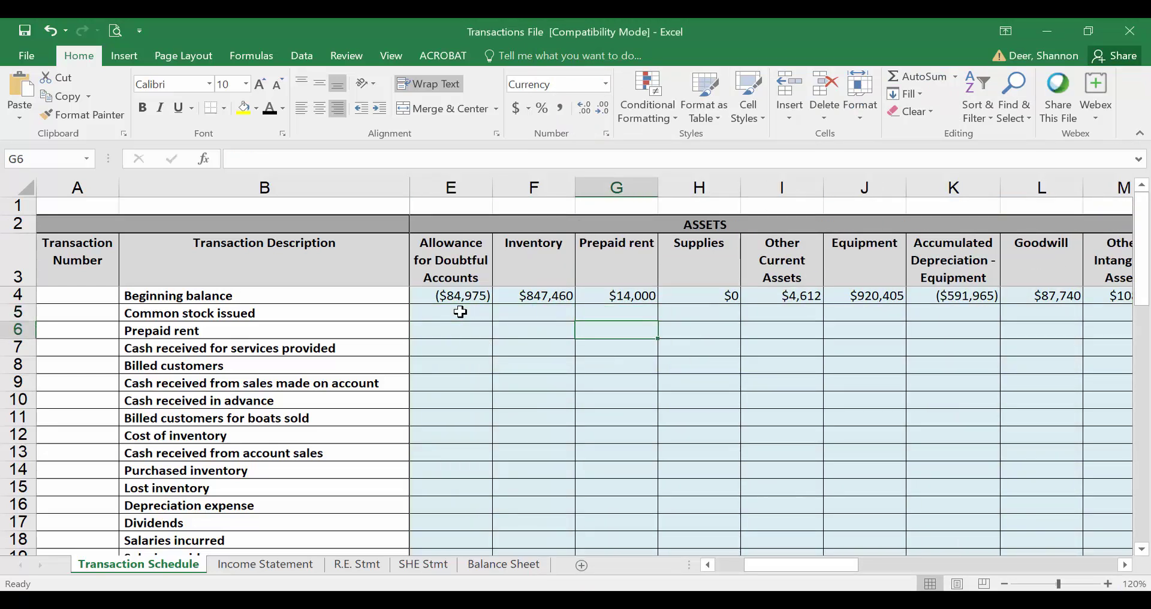
type("=7")
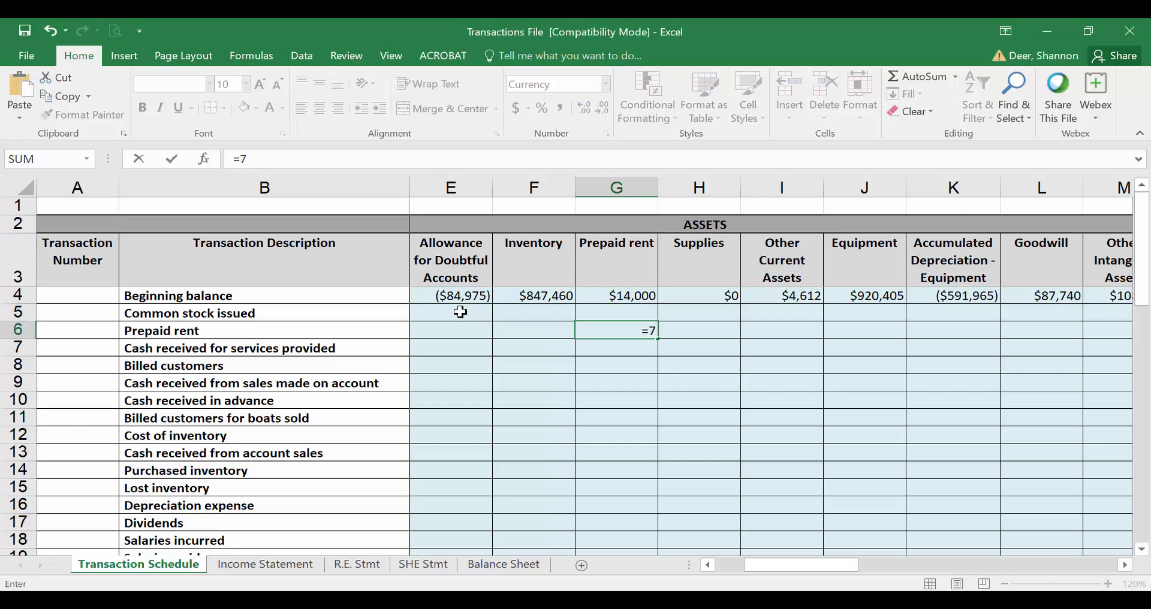
type("000*12")
key("ctrl+Return")
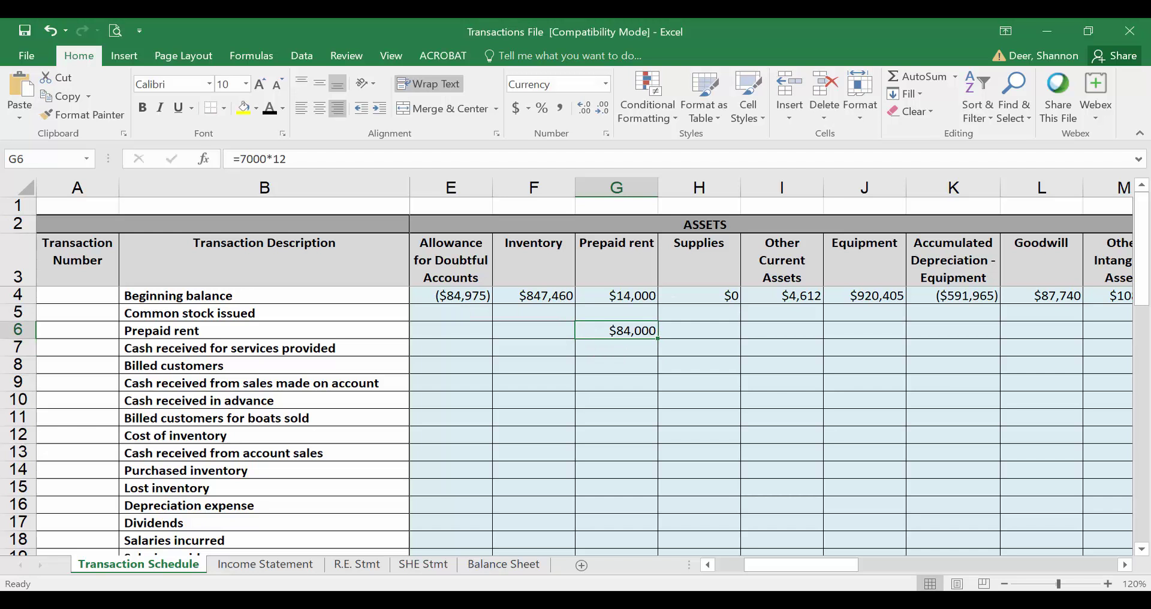
- Enter the formula =-G6 as the Cash amount for the Prepaid rent transaction in C6
key("Left")
key("Left")
key("Left")
key("Left")
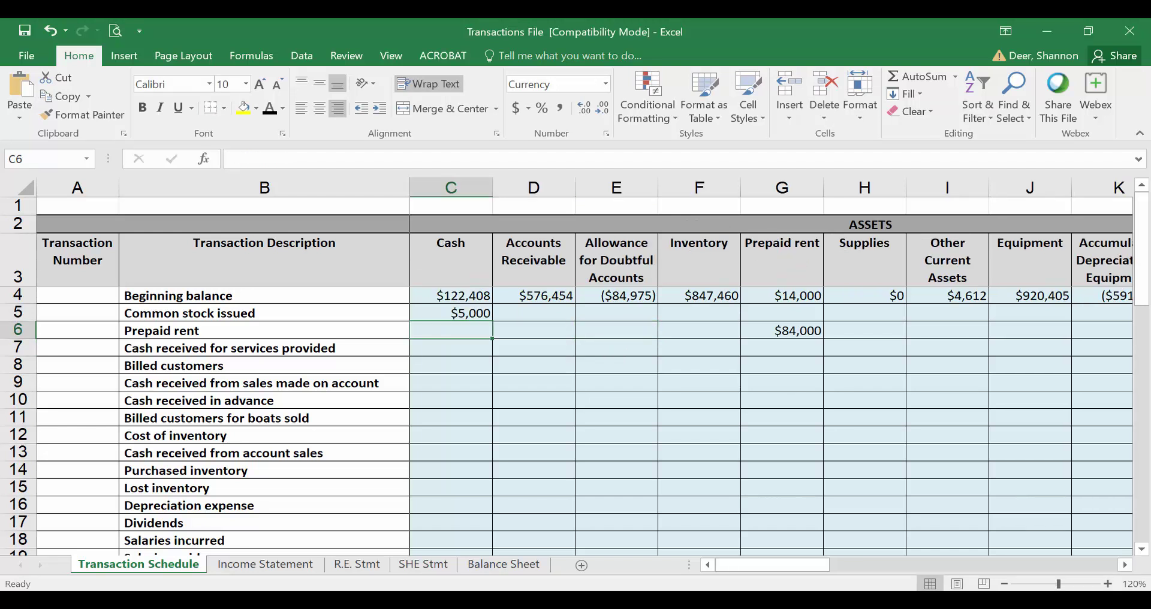
type("=-")
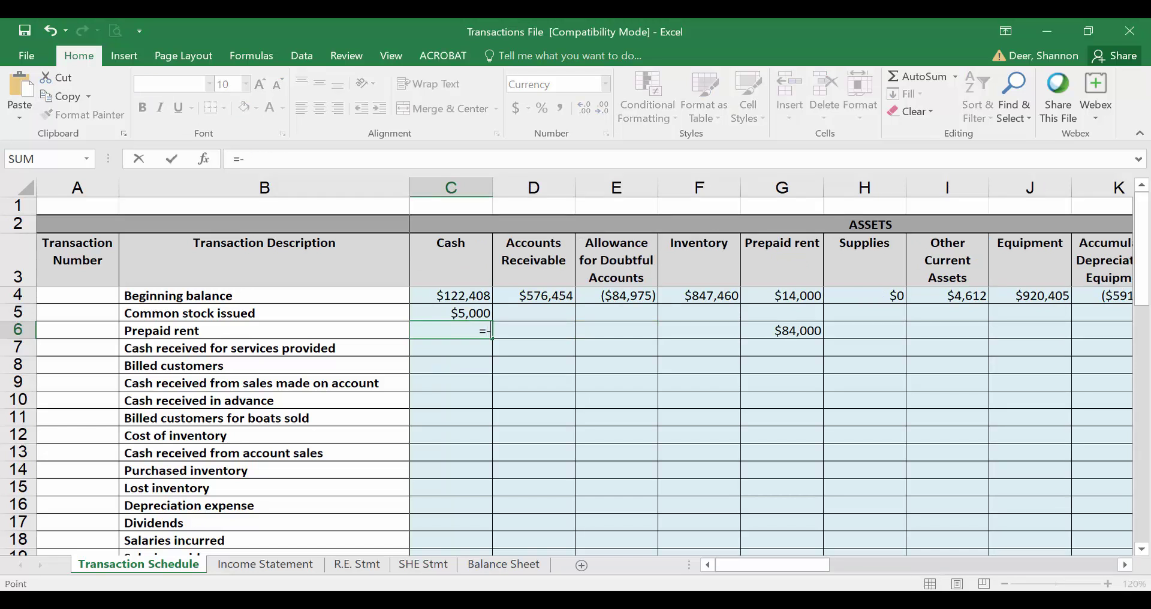
key("Right")
key("Right")
key("Right")
key("Right")
key("Return")
key("Up")
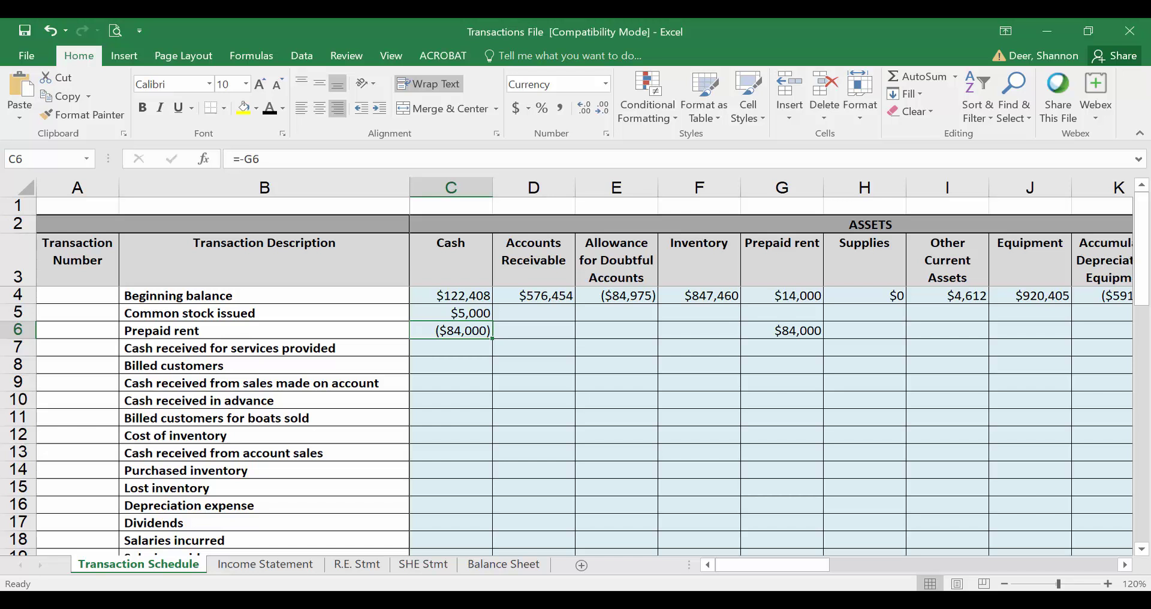
- Consult the note packet and enter 50000 as the Cash amount for Cash received for services provided in C7
key("Right")
key("Right")
key("Right")
key("Right")
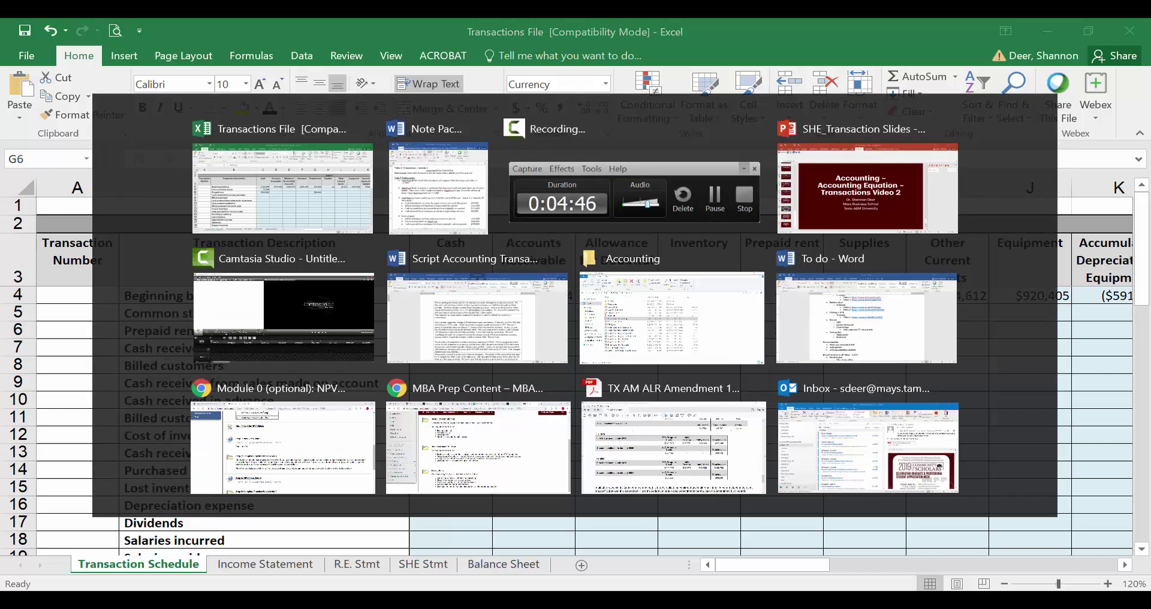
key("alt+Tab")
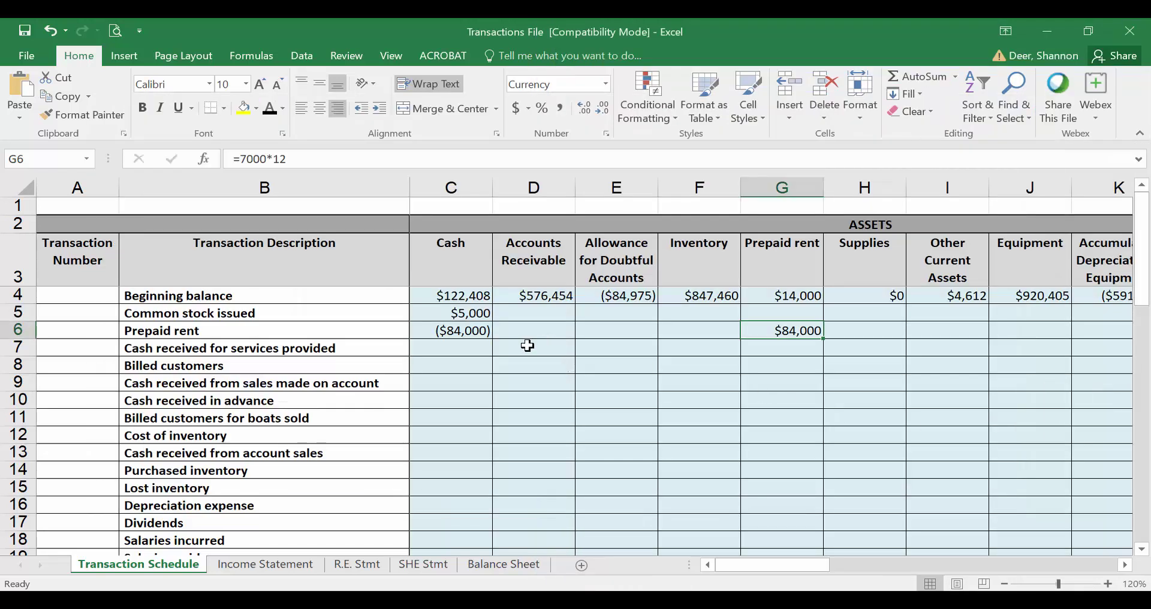
left_click(474, 347)
type("50000")
key("Return")
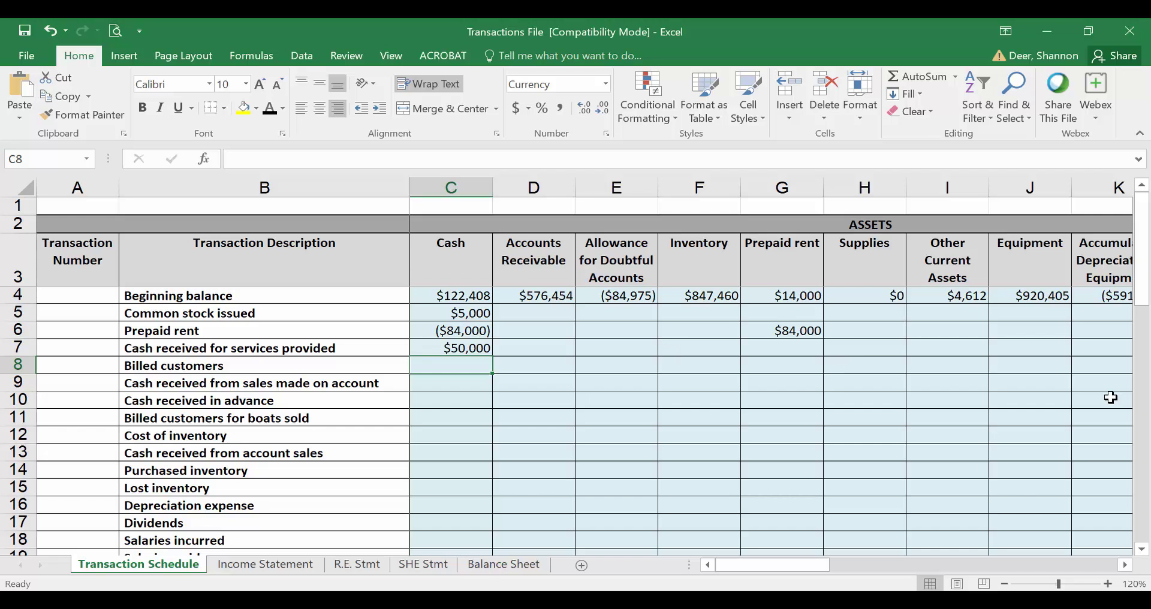
- Enter 50000 as the Revenue amount for Cash received for services provided in W7
key("Up")
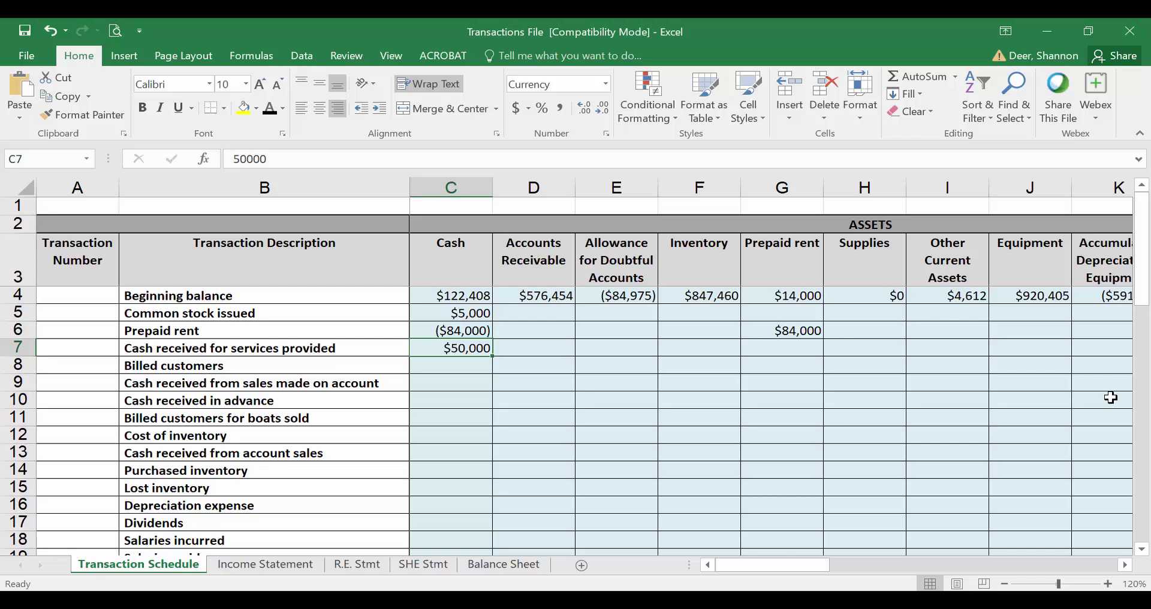
key("Right")
key("Right")
key("Right")
key("Right")
key("Right")
key("Right")
key("Right")
key("Right")
key("Right")
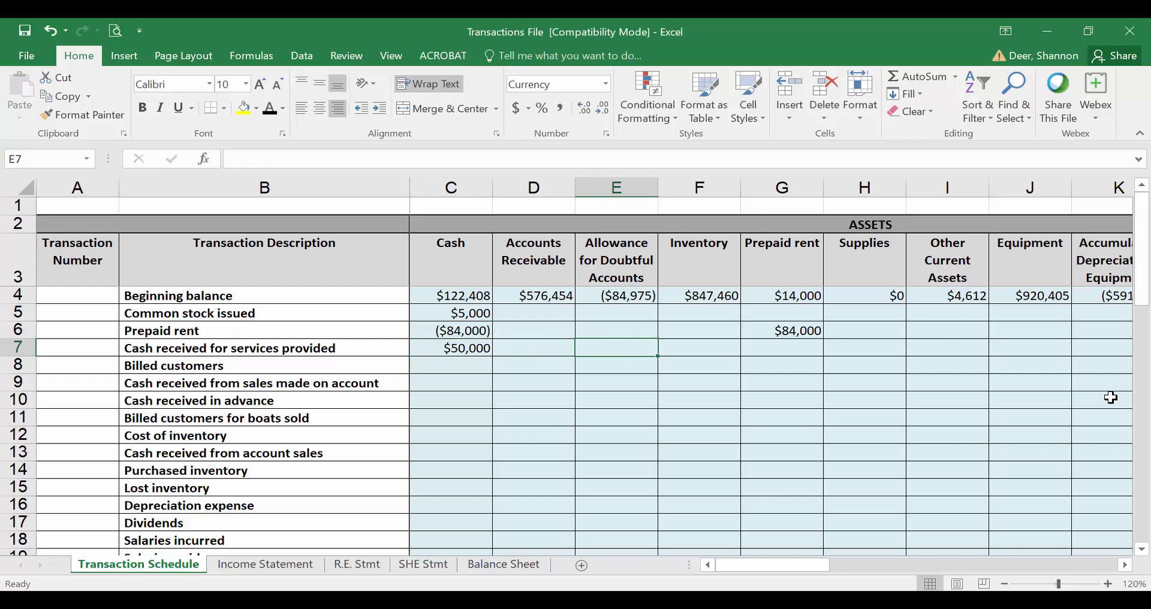
key("Right")
key("Right")
key("Right")
key("Right")
key("Right")
key("Right")
key("Right")
key("Right")
key("Right")
key("Right")
key("Right")
key("Right")
key("Right")
key("Right")
key("Right")
key("Right")
key("Right")
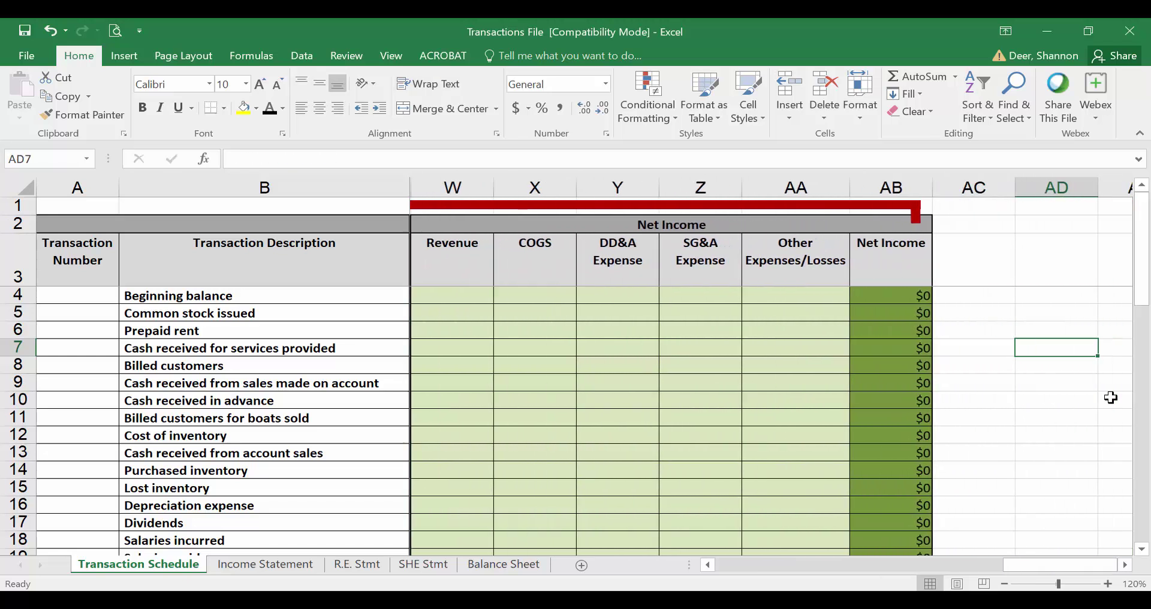
key("Left")
key("Left")
key("Left")
key("Left")
key("Left")
key("Left")
key("Left")
key("Right")
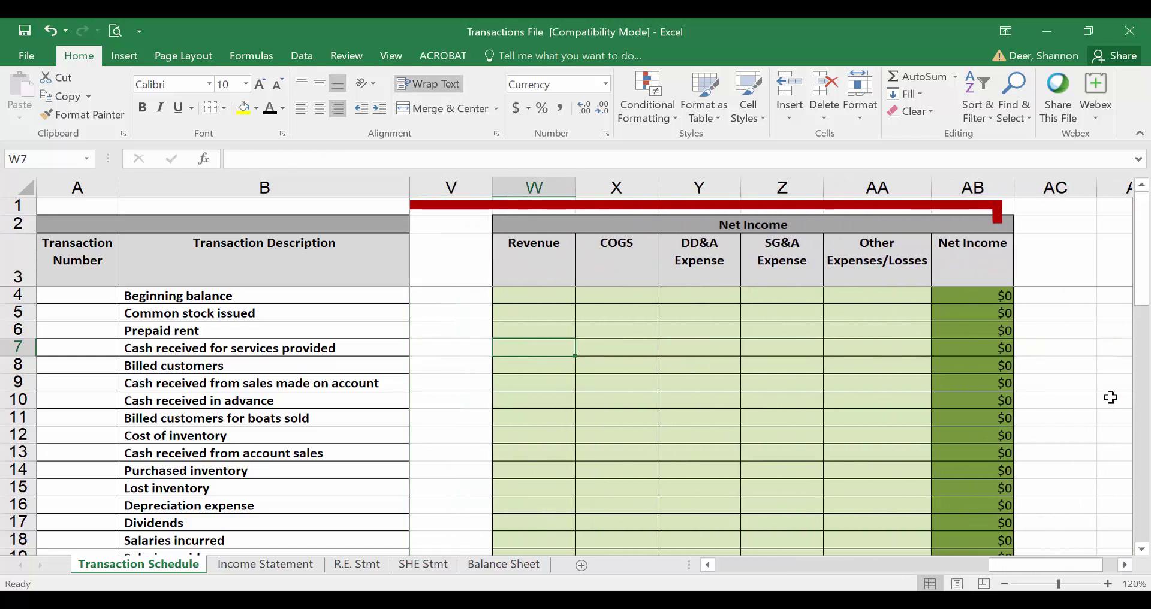
type("50000")
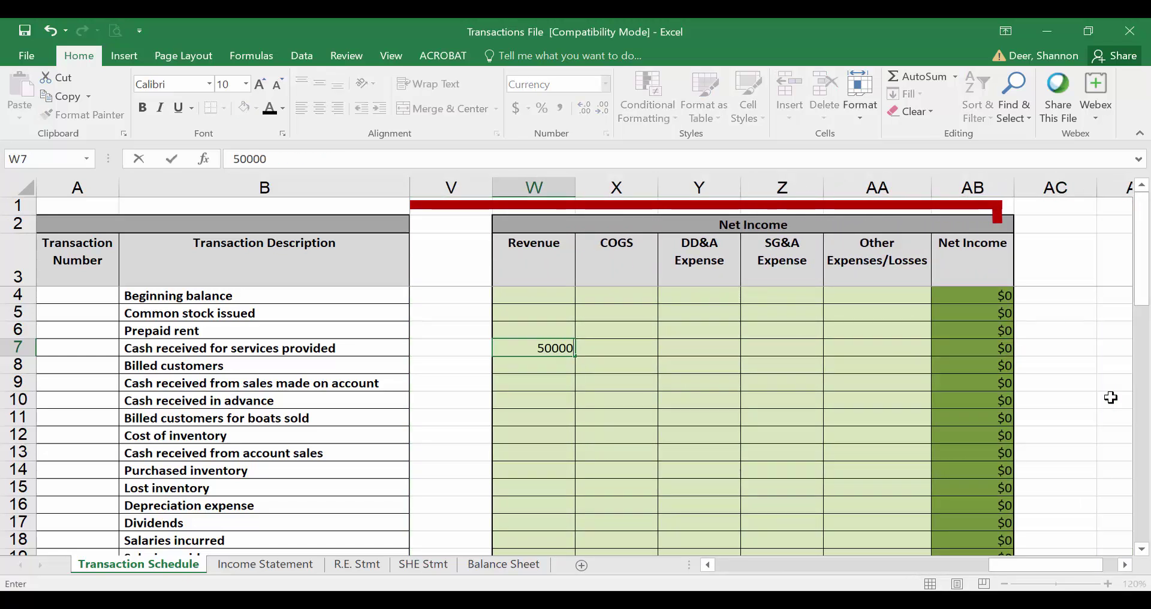
key("Return")
key("Up")
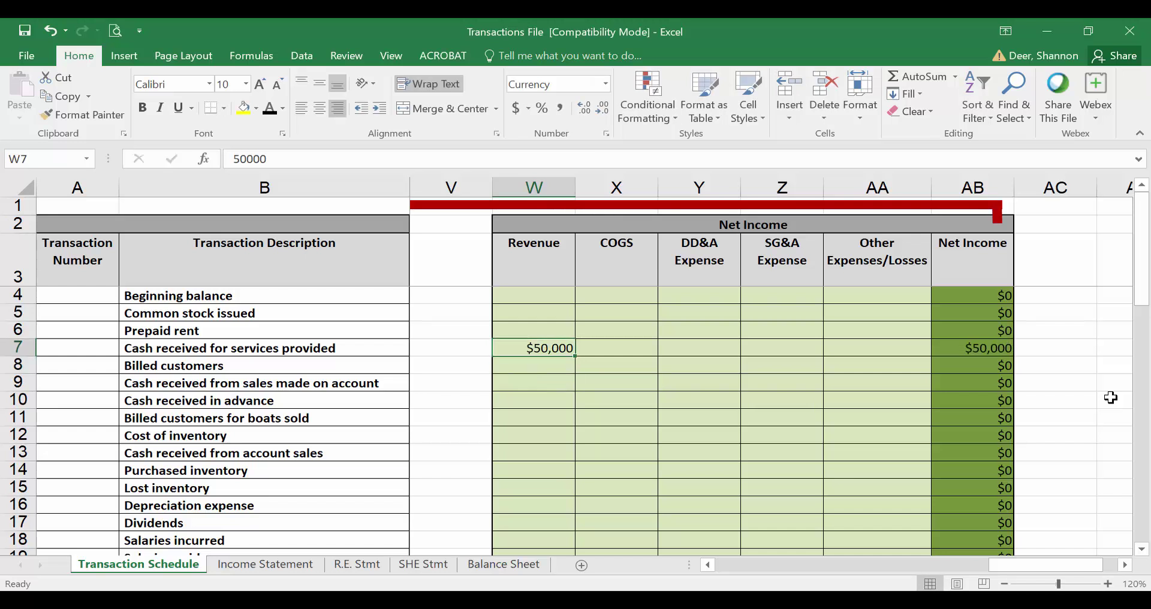
- Inspect the Net Income formula for Cash received for services provided in AB7, and return to that row's Revenue cell
key("Right")
key("Right")
key("Right")
key("Right")
key("Right")
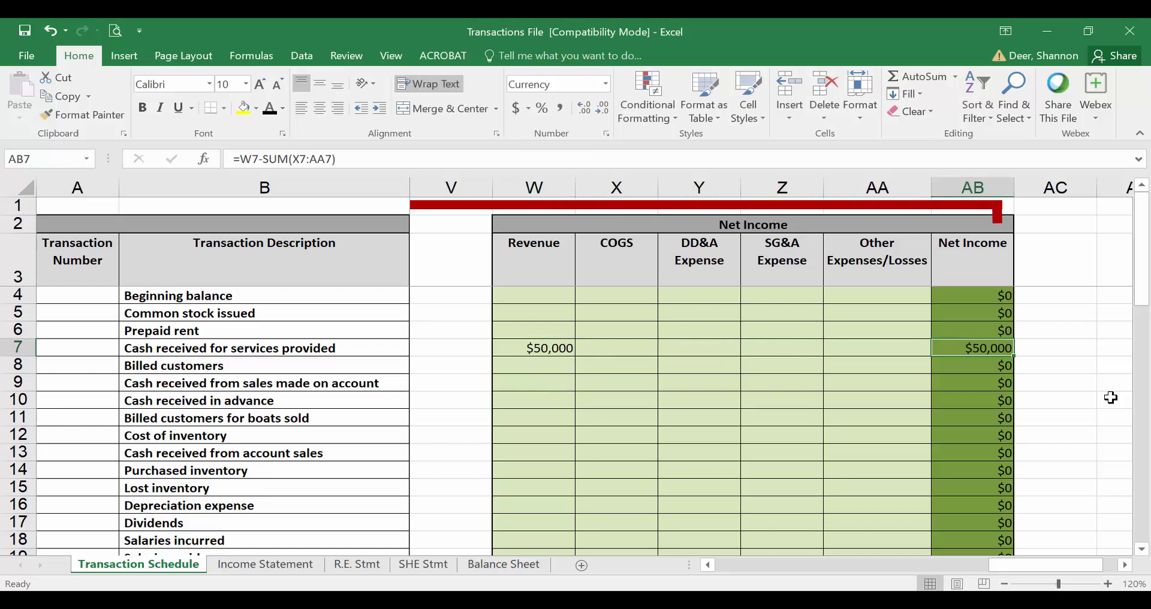
key("Left")
key("Left")
key("Left")
key("Left")
key("Left")
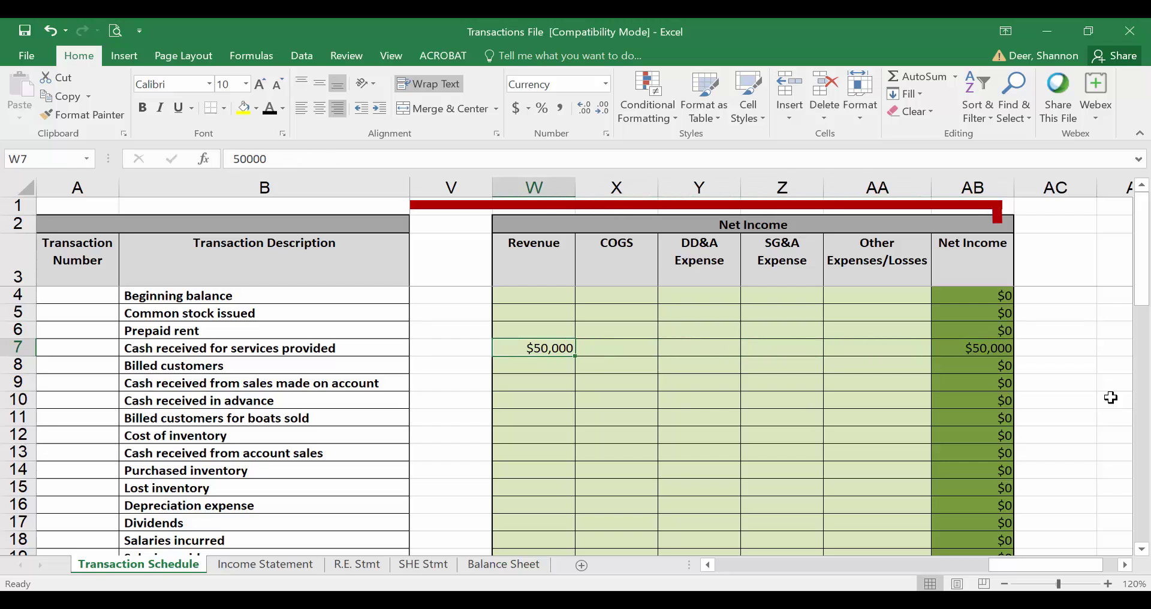
- Switch to the Word note packet and look up the amount billed to customers for repair services this period
key("alt+Tab")
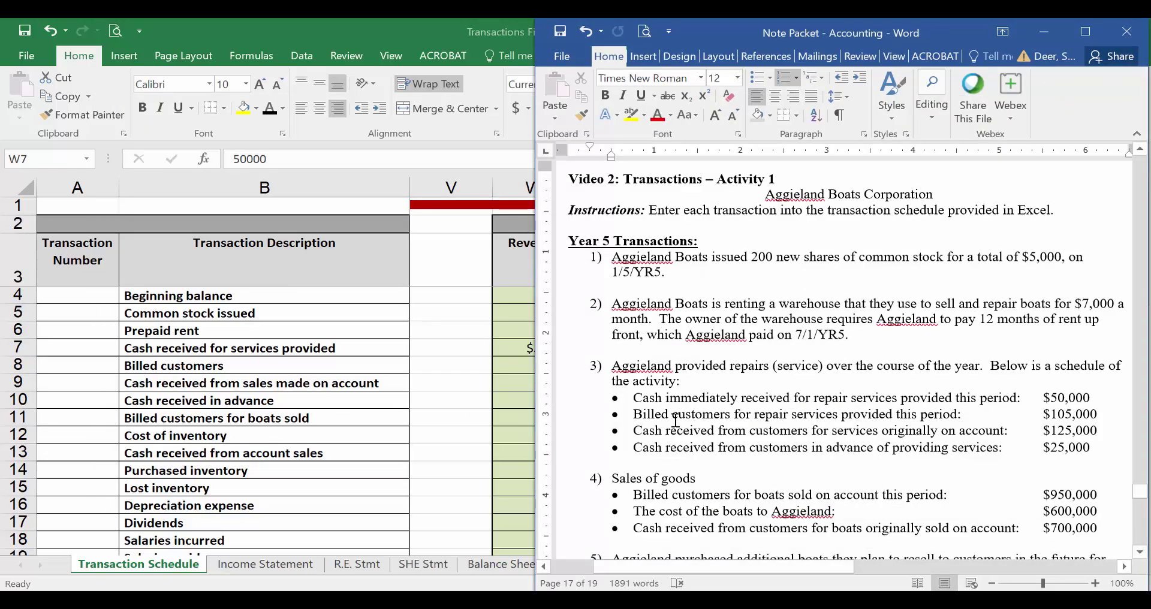
left_click(638, 414)
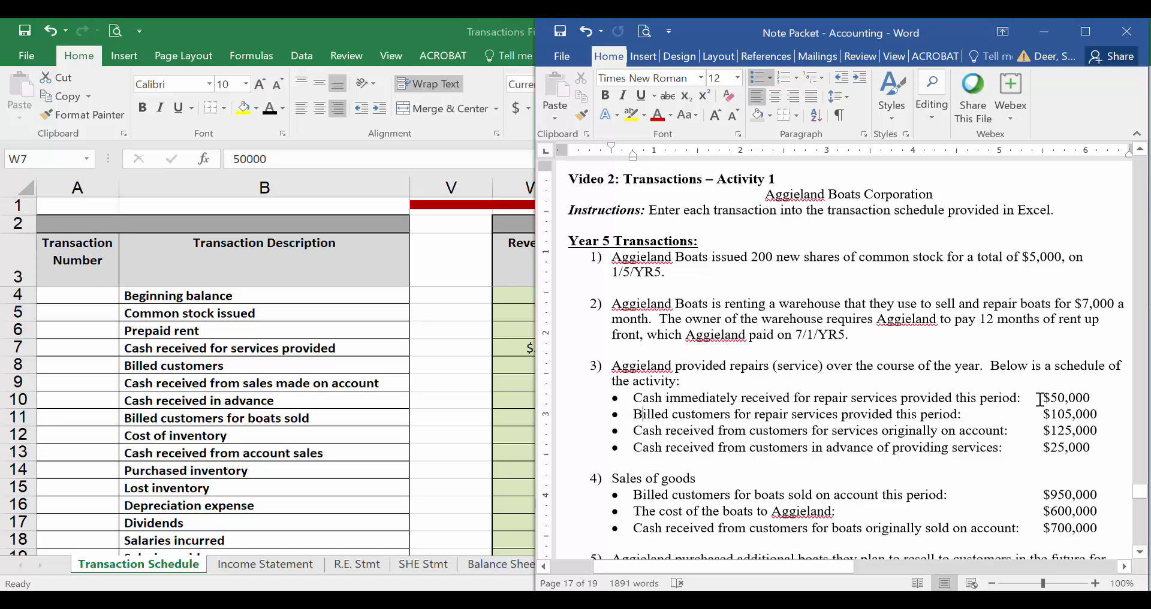
key("Right")
key("Right")
key("Right")
key("Right")
key("Right")
key("Right")
key("Right")
key("Right")
key("Right")
key("Right")
key("Right")
key("Right")
key("Right")
key("Right")
key("Right")
key("Right")
key("Right")
key("Right")
key("Right")
key("Right")
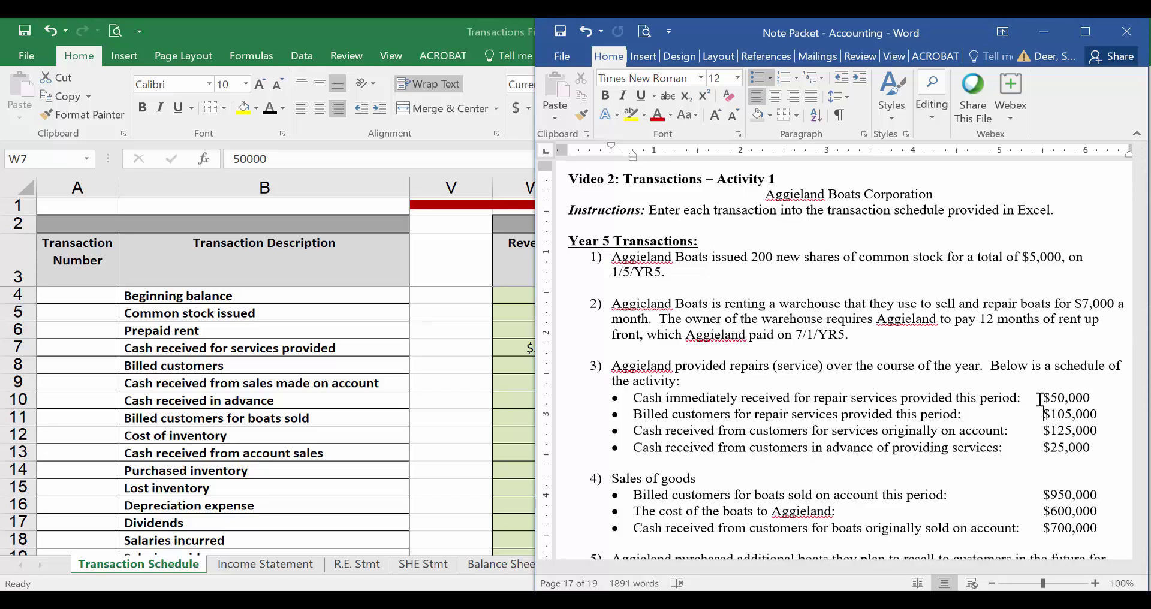
- Switch back to Excel and enter 105000 as the Revenue amount for Billed customers in W8
key("alt+Tab")
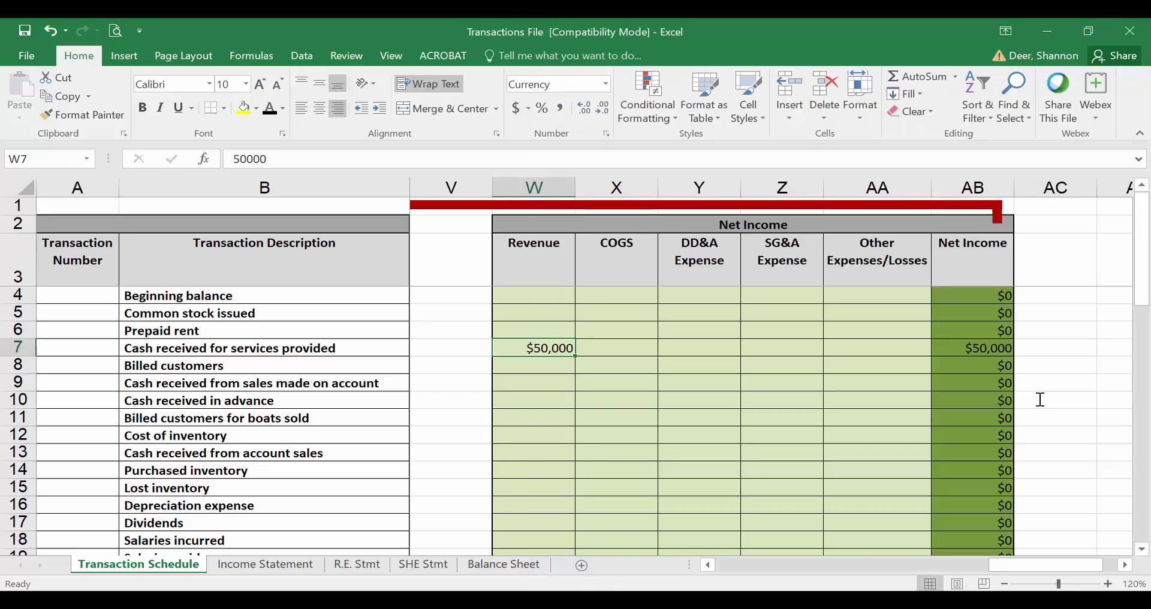
key("Down")
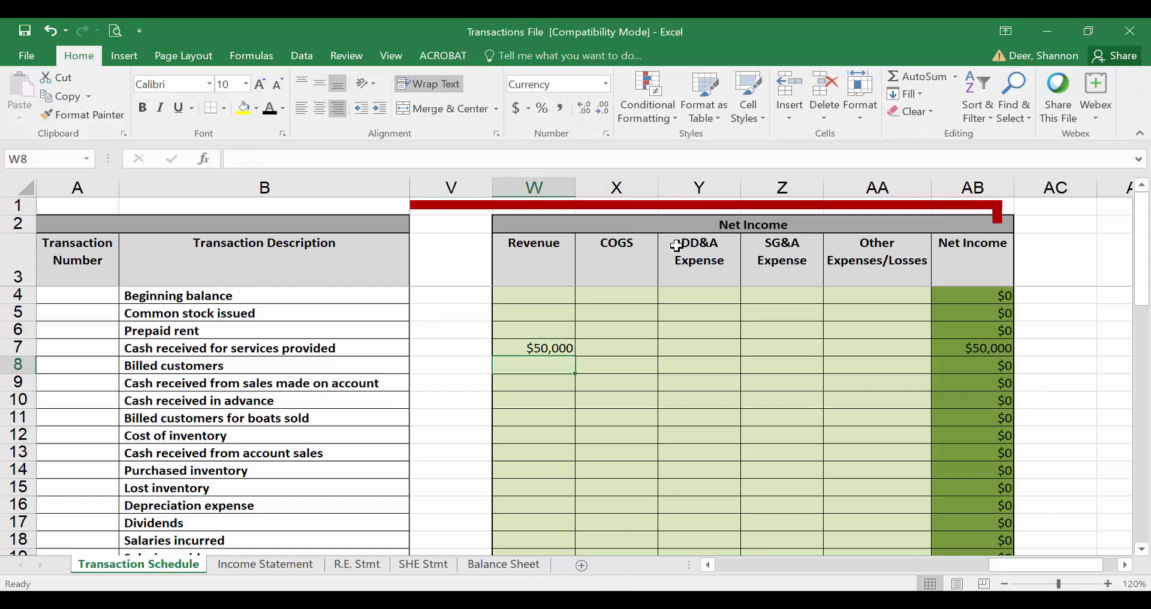
type("105000")
key("ctrl+Return")
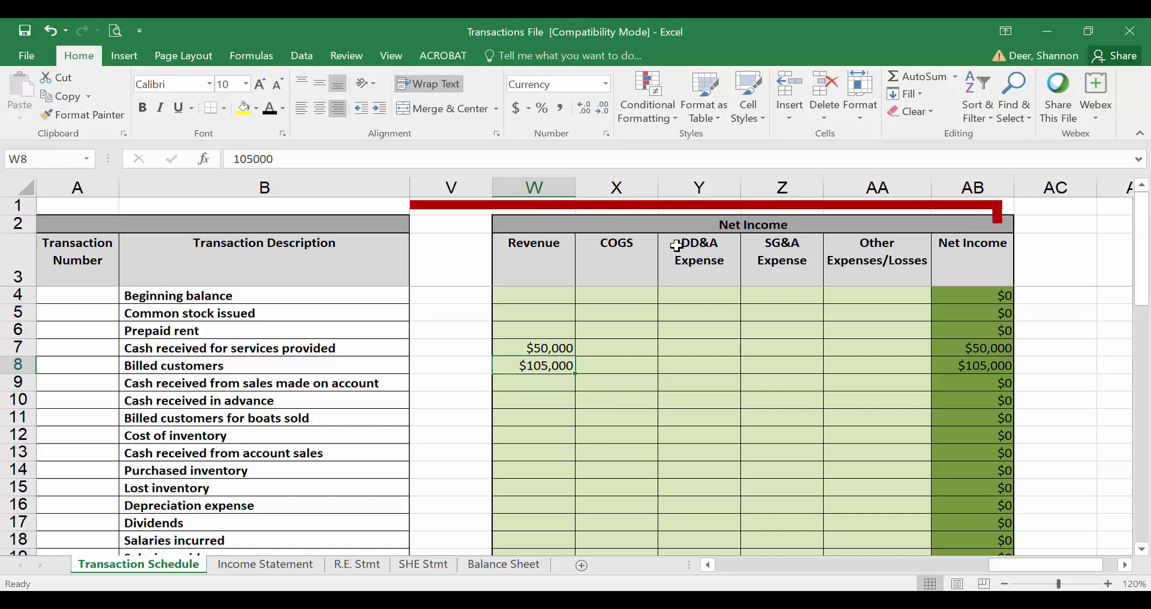
- Enter 105000 as the Accounts Receivable amount for Billed customers in D8
key("Left")
key("Left")
key("Left")
key("Left")
key("Left")
key("Left")
key("Left")
key("Left")
key("Left")
key("Left")
key("Left")
key("Left")
key("Left")
key("Left")
key("Left")
key("Left")
key("Left")
key("Left")
key("Left")
key("Left")
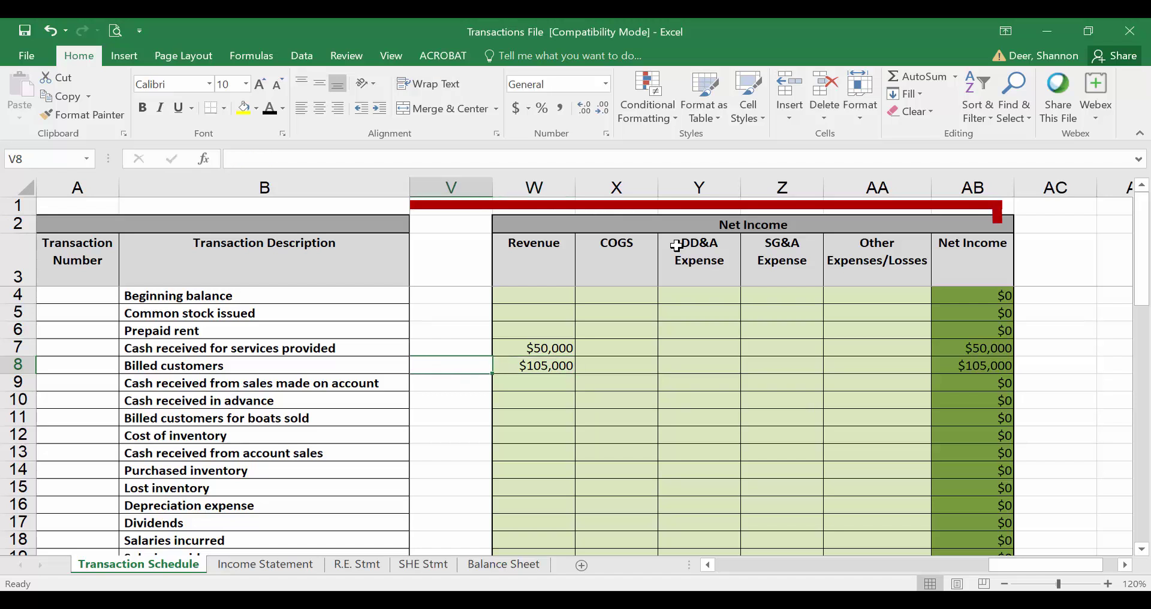
key("Right")
key("Right")
key("Right")
type("105000")
key("Return")
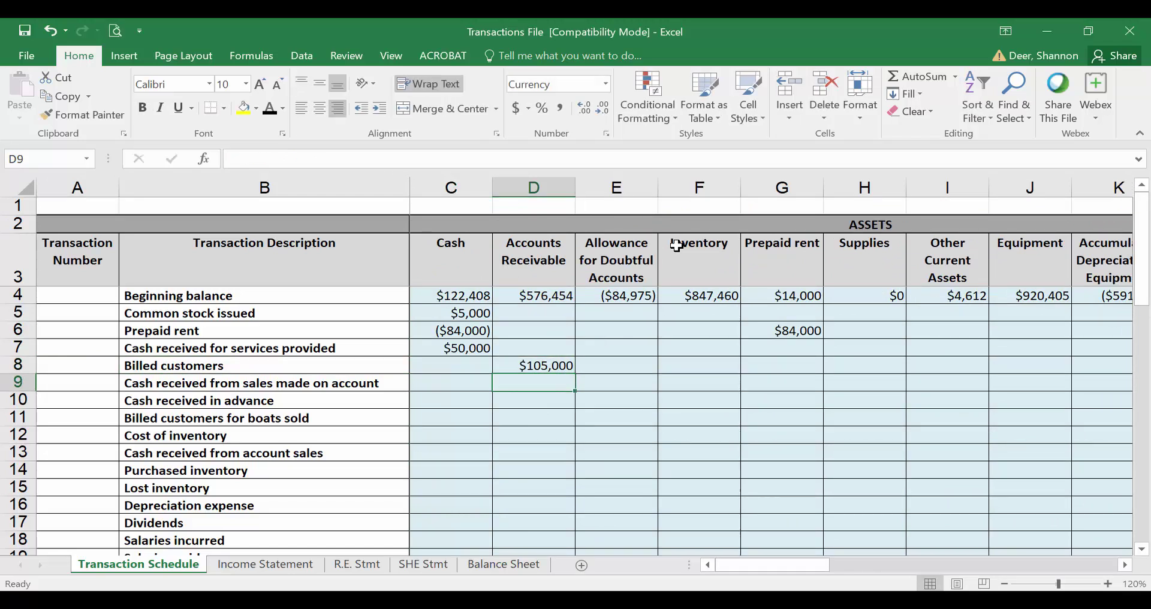
- Switch to the Word note packet and look up the cash received for services originally on account and in advance
key("alt+Tab")
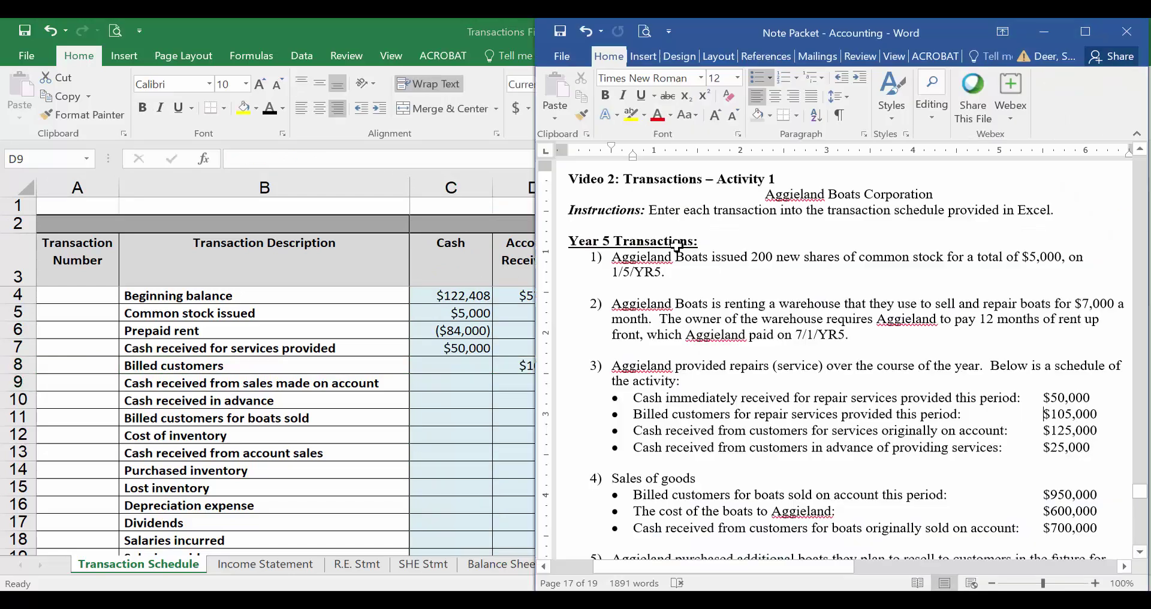
left_click(748, 432)
key("ctrl+Right")
key("Down")
key("End")
- Switch back to Excel and enter 125000 as the Cash amount for Cash received from sales made on account in C9
left_click(446, 380)
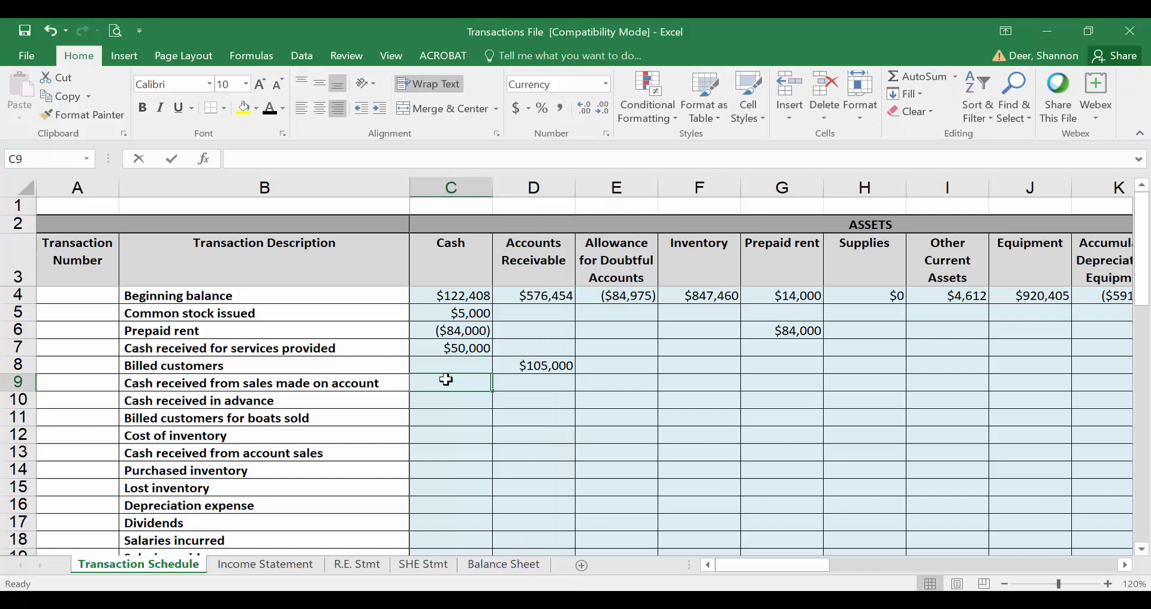
type("125000")
key("Return")
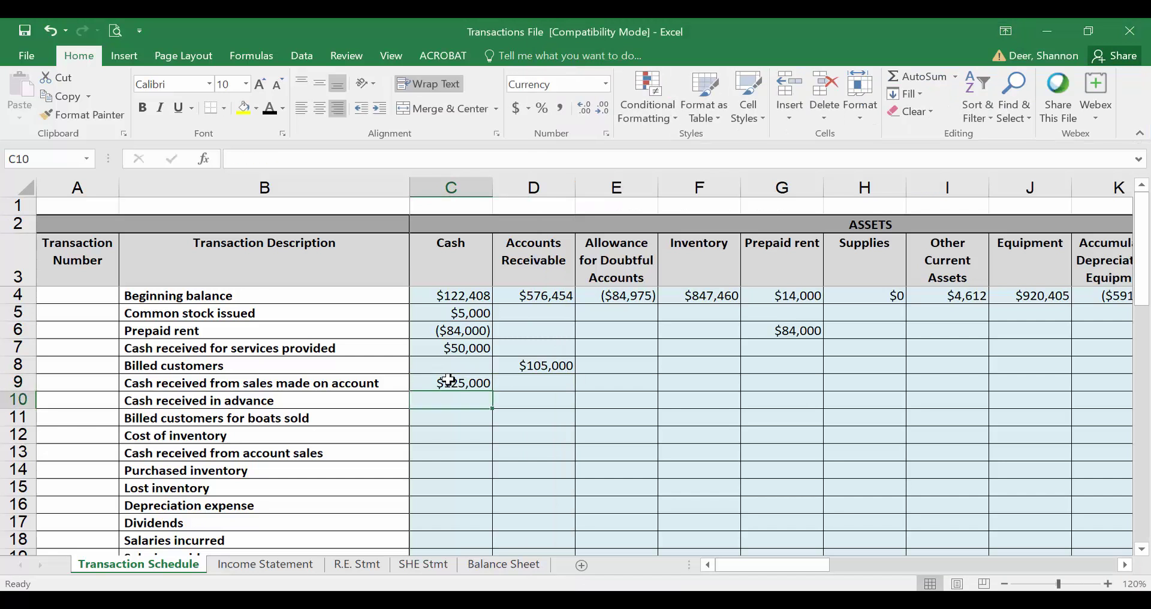
key("Up")
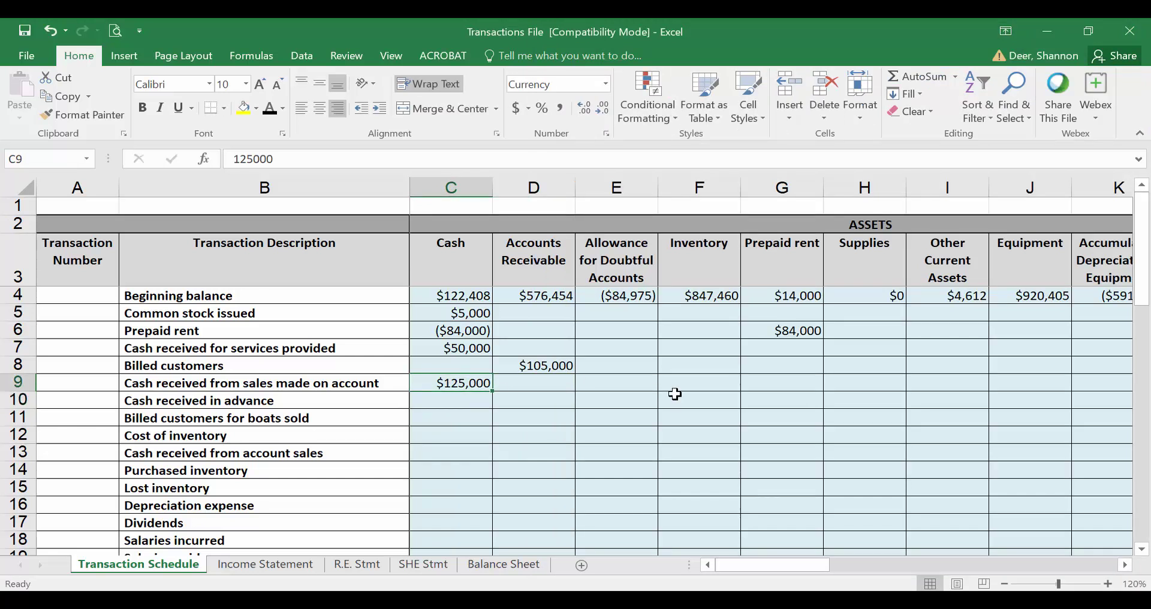
- Enter the formula =-C9 as the Accounts Receivable amount for Cash received from sales made on account in D9
key("Right")
type("-")
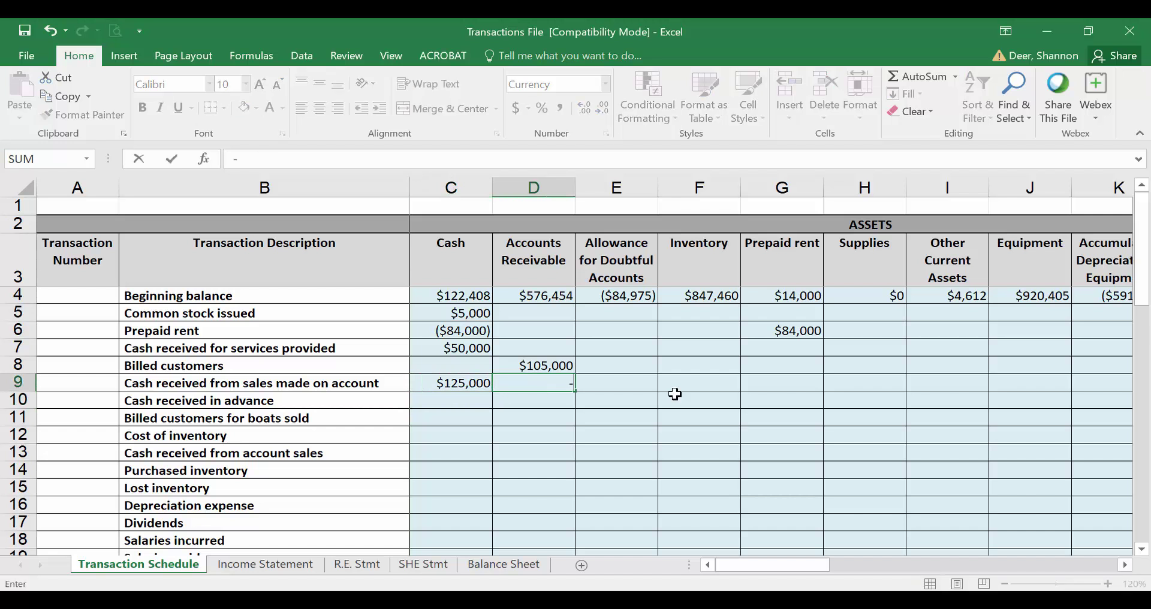
key("BackSpace")
type("=-")
key("Left")
key("Return")
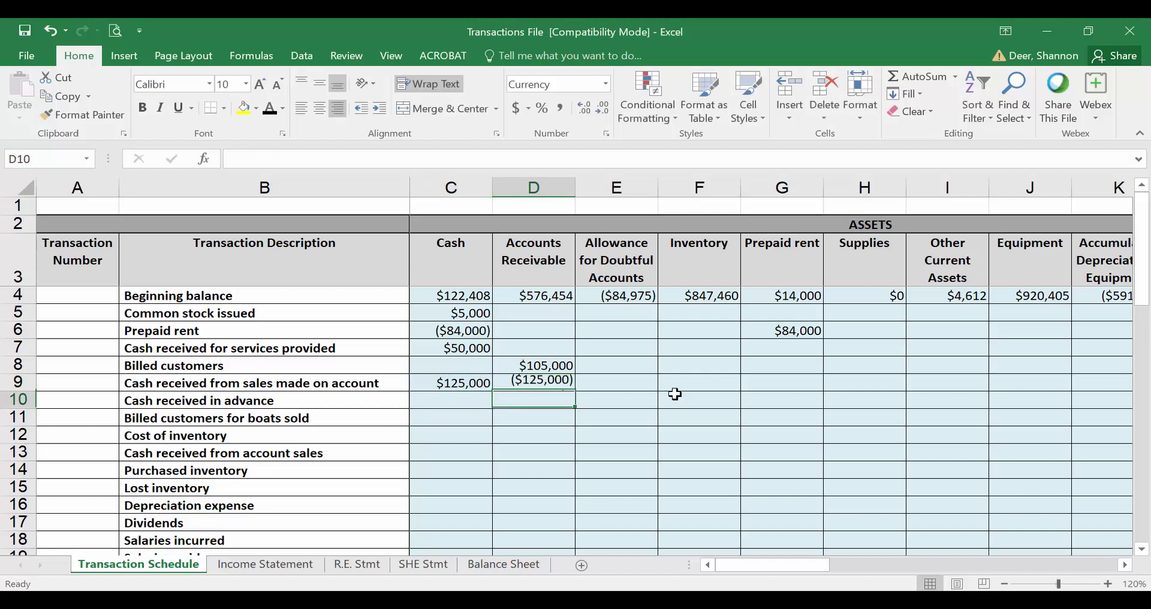
key("Up")
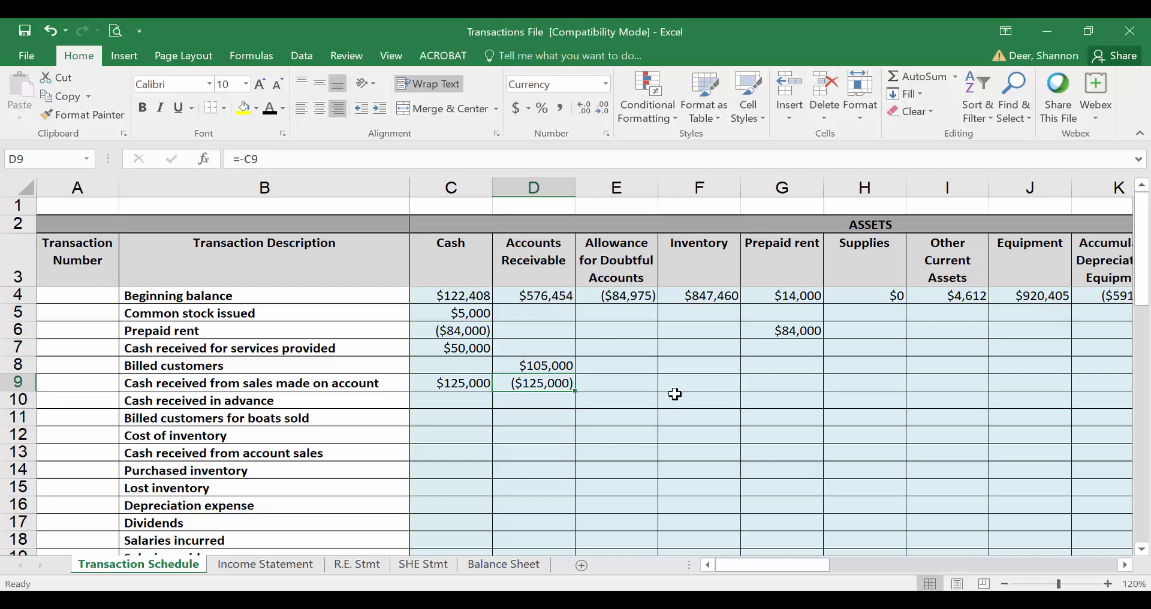
- Check the advance customer payments in the Word note packet, and enter 25000 as Cash for Cash received in advance in Excel cell C10
key("alt+Tab")
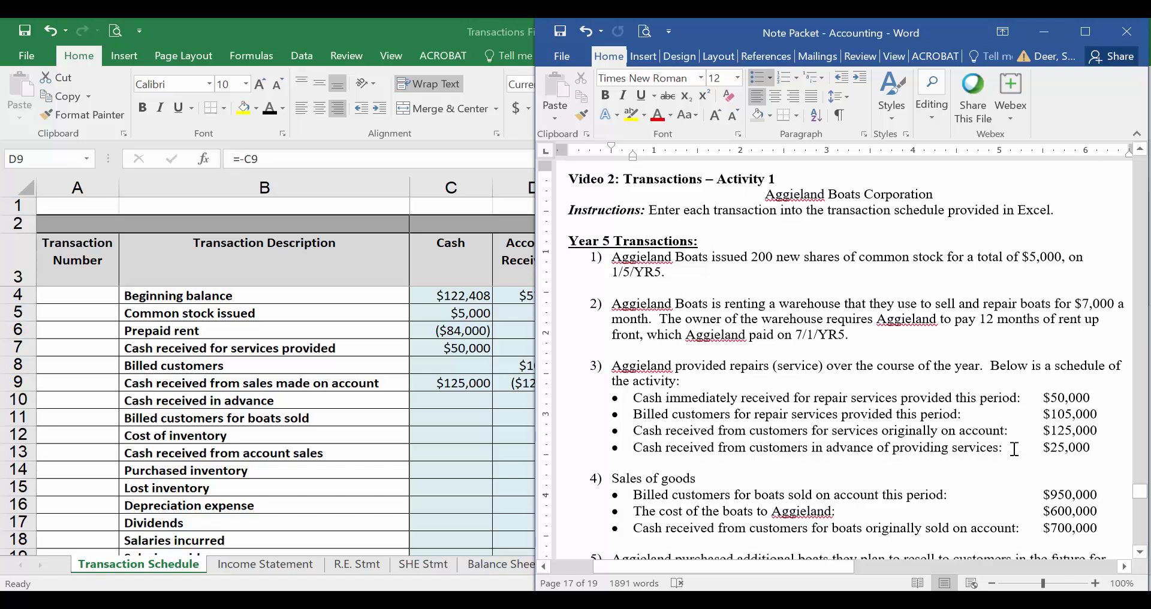
key("alt+Tab")
left_click(450, 401)
type("25000")
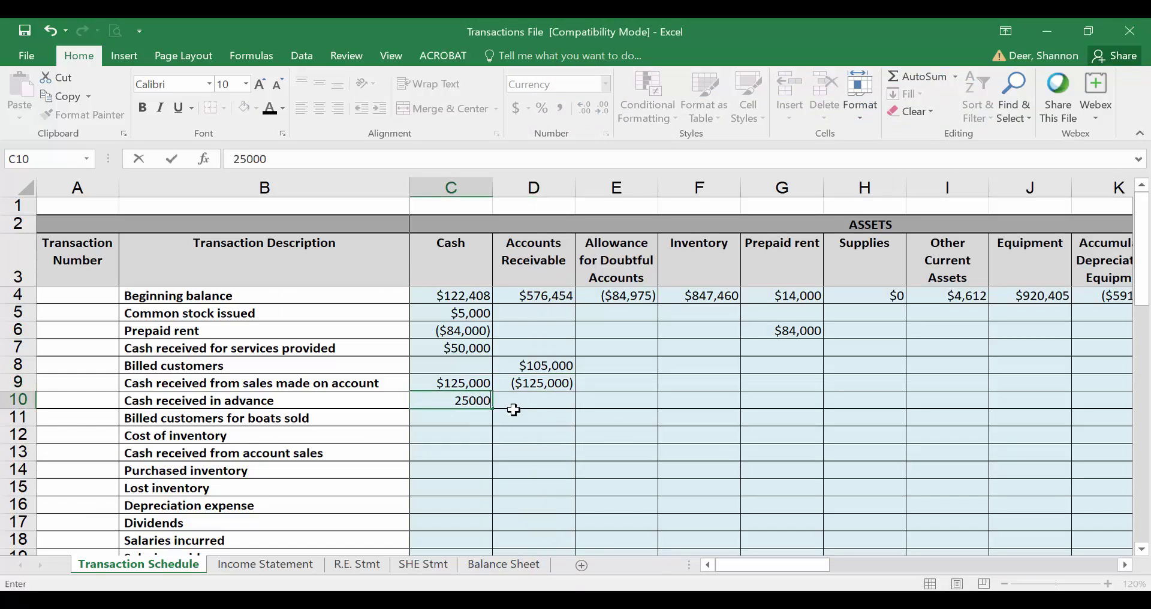
key("Return")
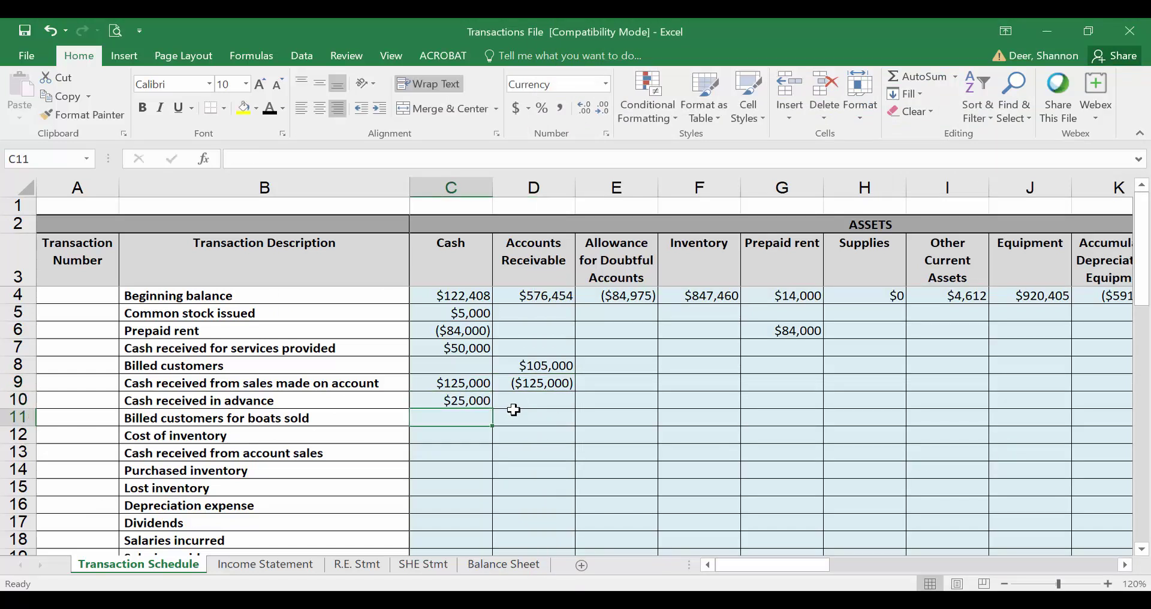
- Enter 25000 as the Unearned Revenue amount for Cash received in advance in O10
key("Up")
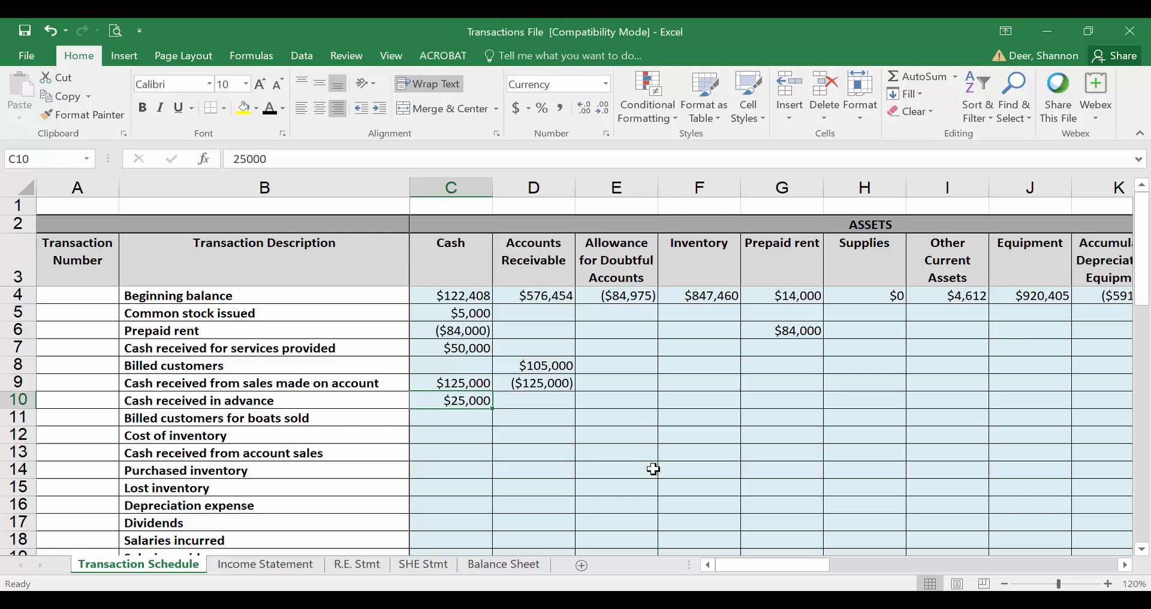
key("Right")
key("Right")
key("Right")
key("Right")
key("Right")
key("Right")
key("Right")
key("Right")
key("Right")
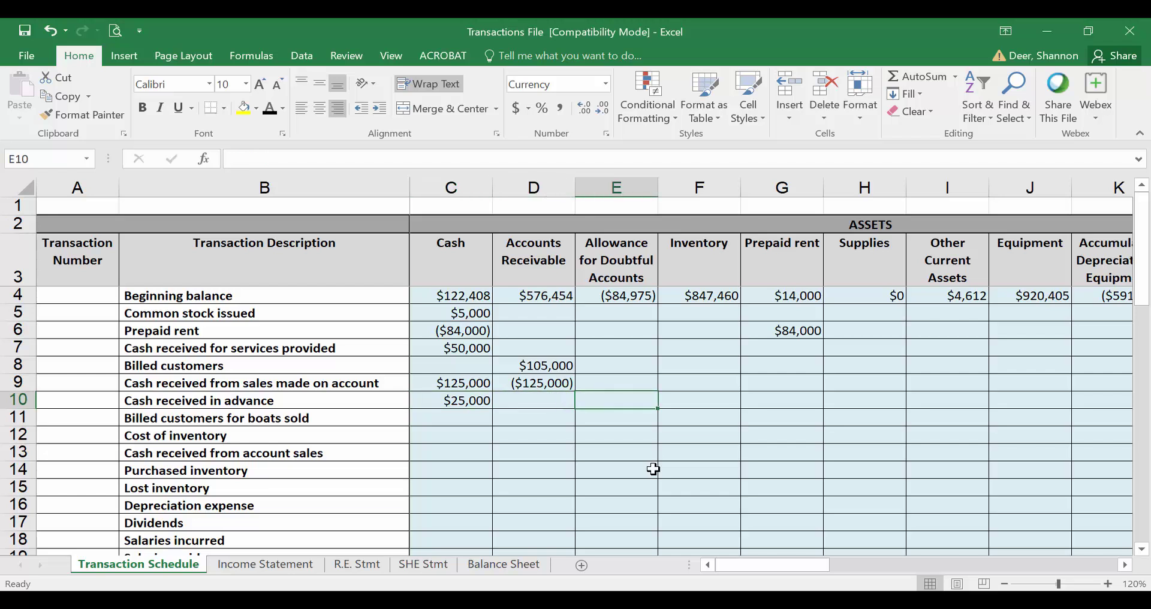
key("Right")
key("Right")
key("Right")
key("Right")
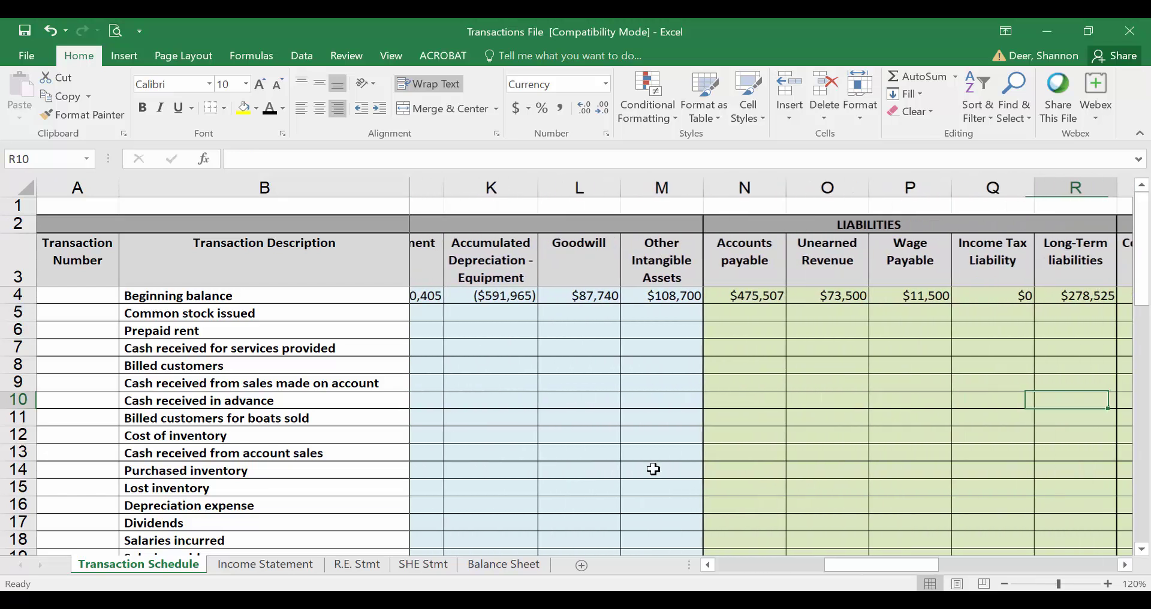
key("Left")
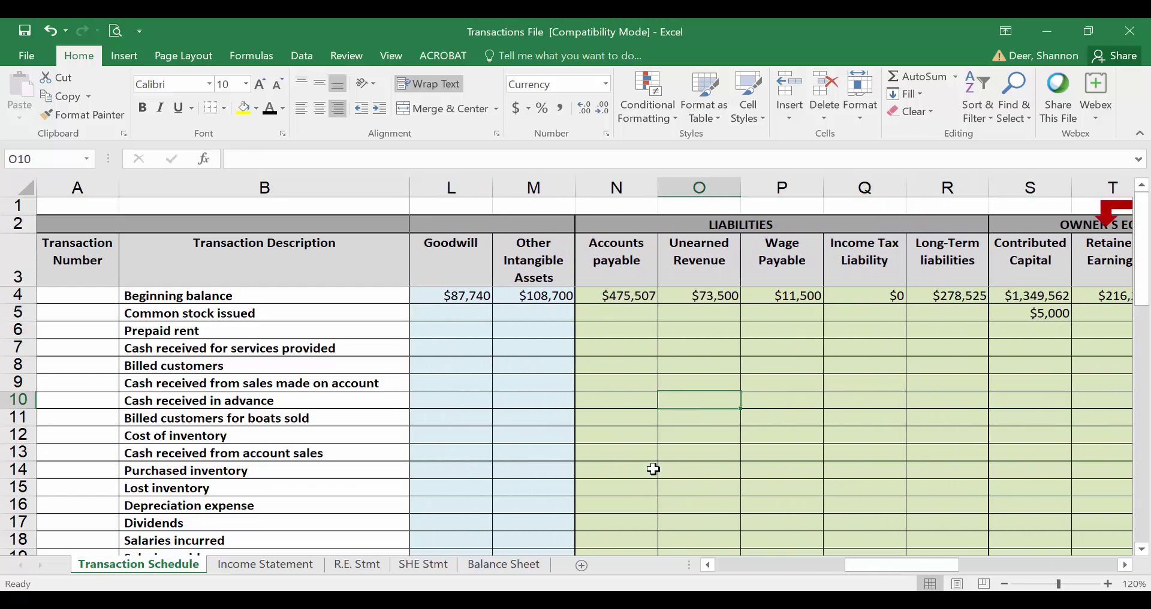
type("25000")
key("Return")
- Go to the Cash cell for Billed customers for boats sold, and look up the sales of goods amounts in the Word note packet
key("Up")
key("Left")
key("Left")
key("Left")
key("Left")
key("Left")
key("Left")
key("Left")
key("Left")
key("Left")
key("Left")
key("Left")
key("Left")
key("Down")
key("alt+Tab")
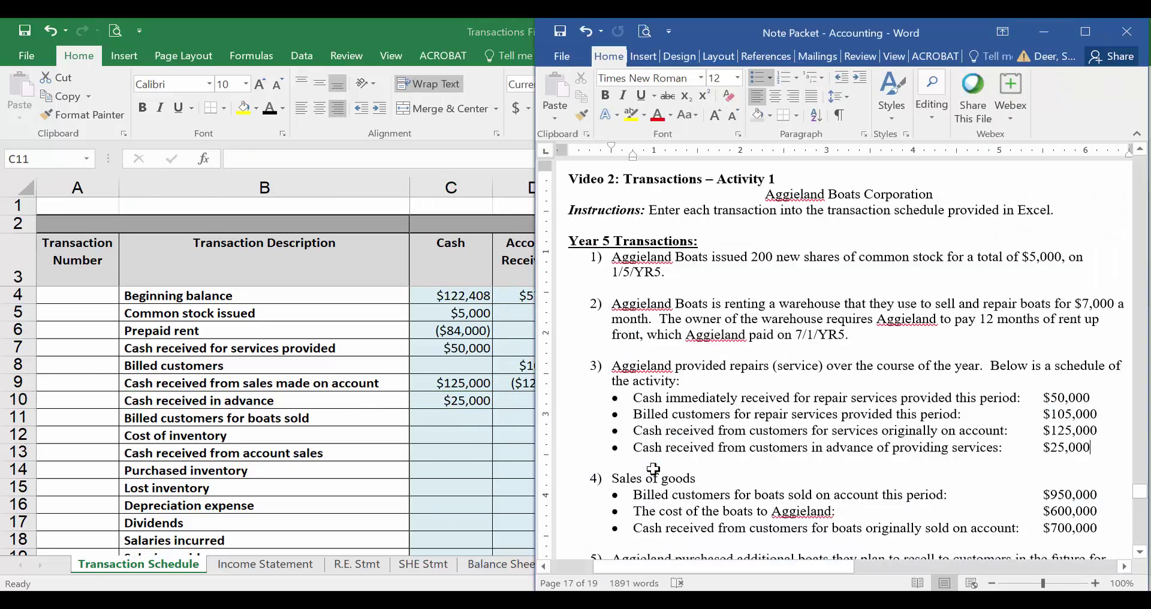
left_click(655, 528)
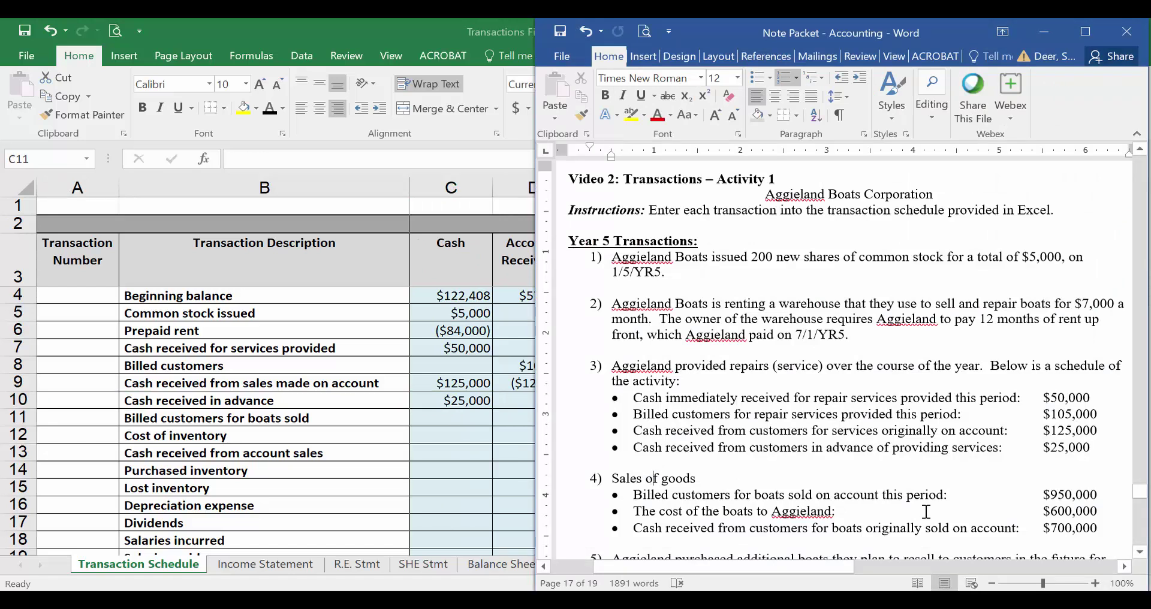
scroll(1018, 517, "down", 1)
left_click(1018, 517)
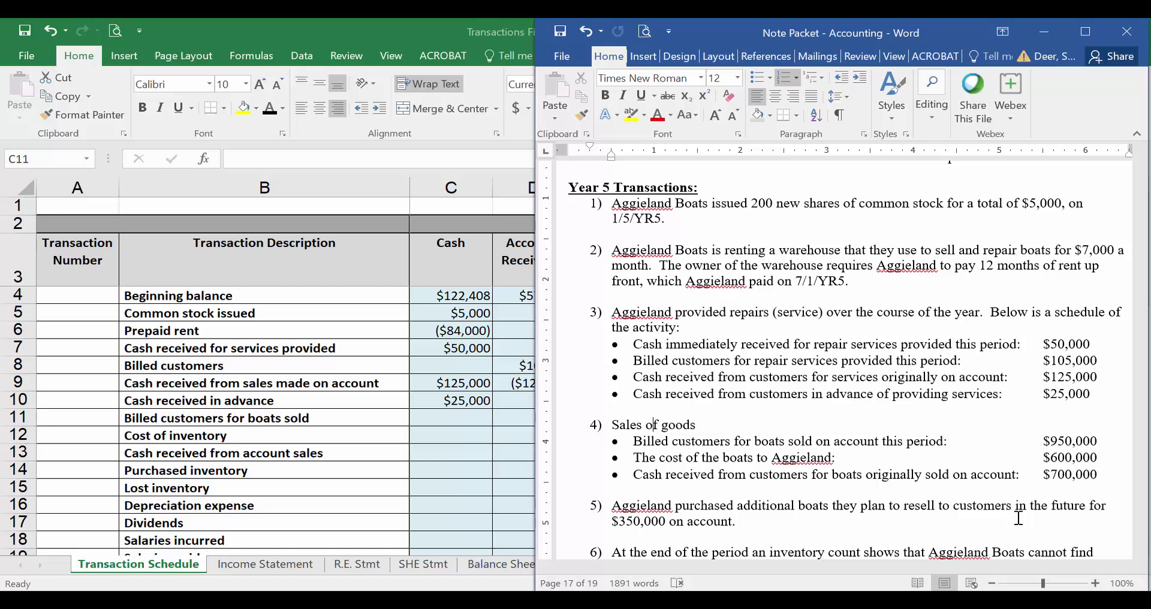
key("Down")
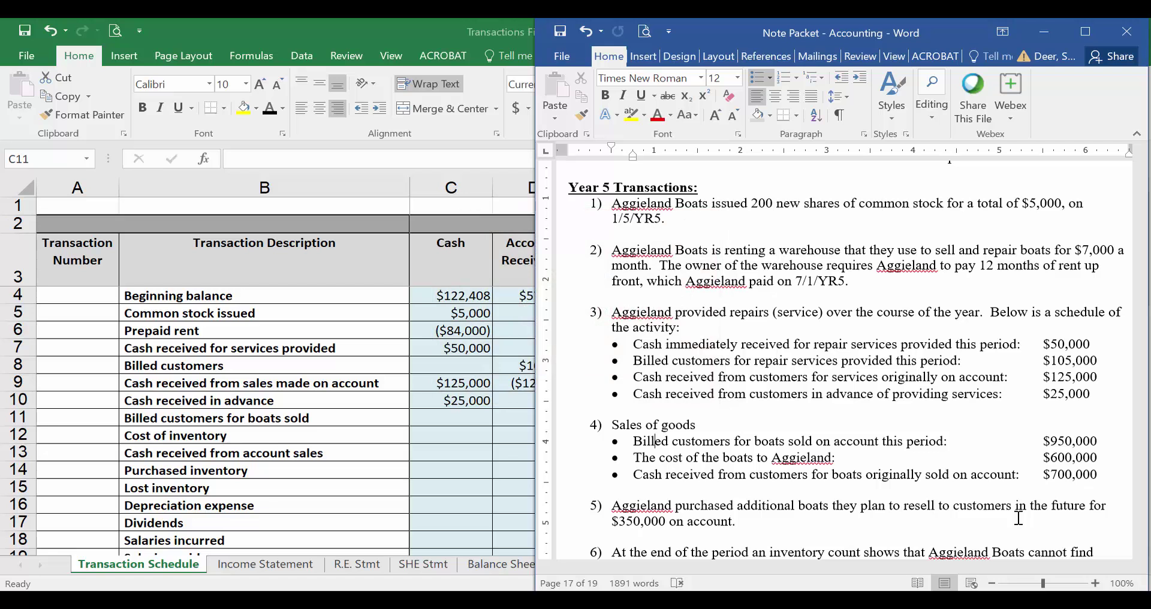
- Switch back to Excel and enter 950000 as the Accounts Receivable amount for Billed customers for boats sold in D11
left_click(469, 421)
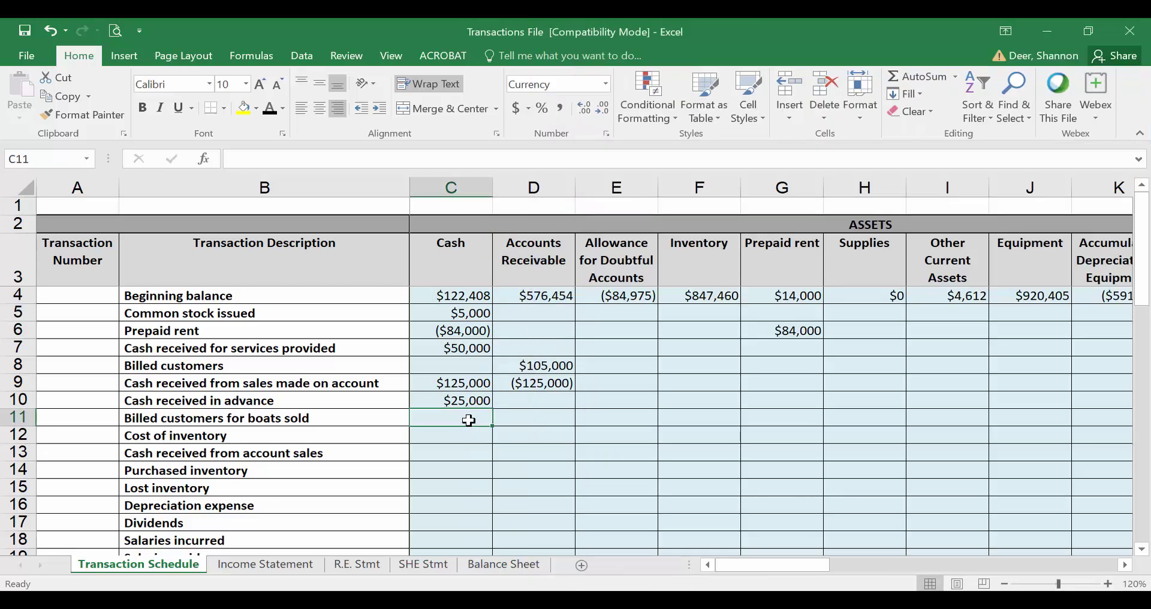
left_click(523, 419)
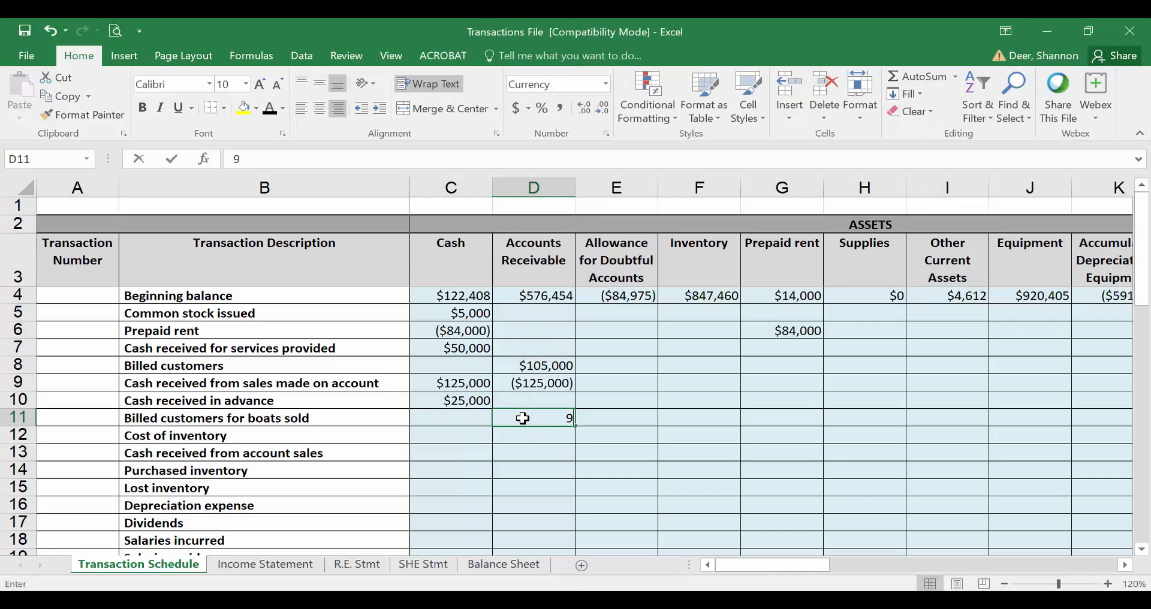
type("9500000")
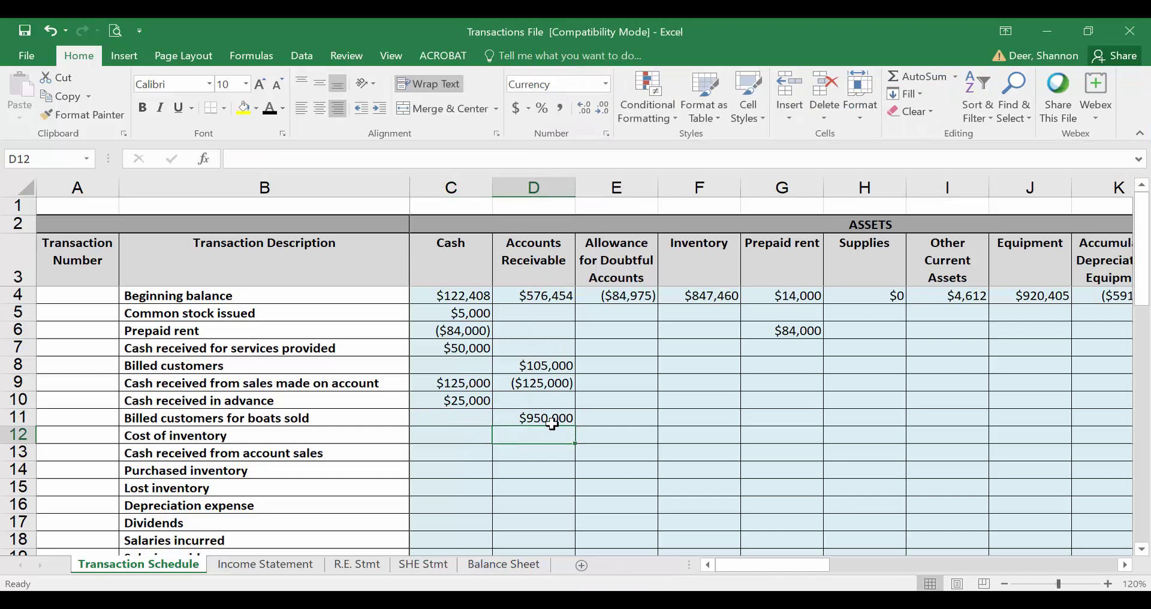
key("Up")
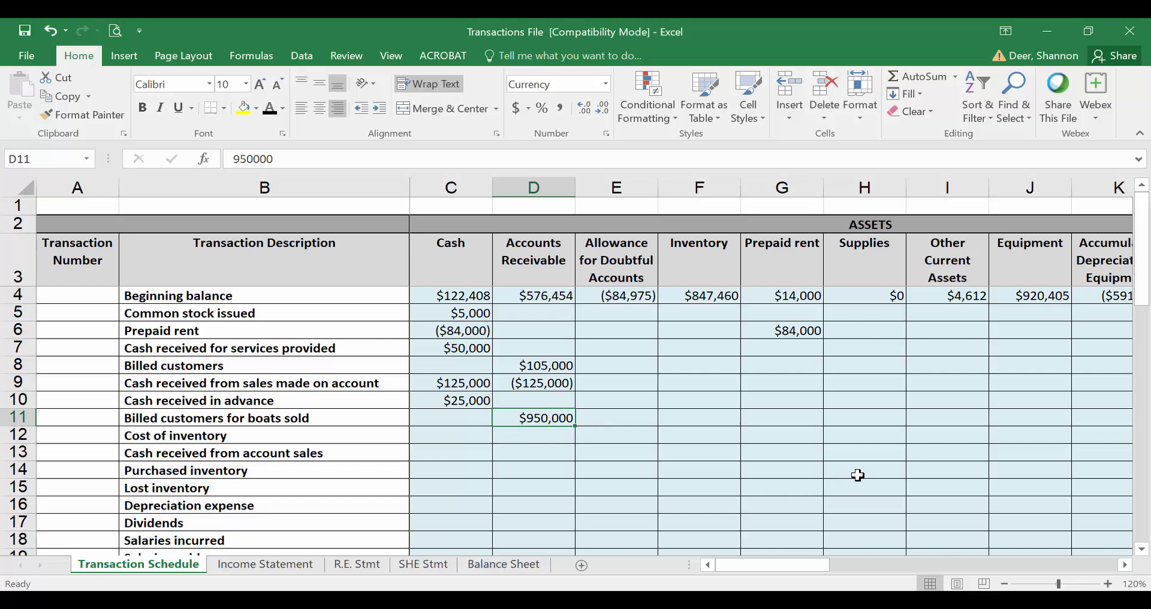
- Enter 950000 as the Revenue amount for Billed customers for boats sold in W11
key("Right")
key("Right")
key("Right")
key("Right")
key("Right")
key("Right")
key("Right")
key("Right")
key("Right")
key("Right")
key("Right")
key("Right")
key("Right")
key("Right")
key("Right")
key("Right")
key("Right")
key("Right")
key("Right")
key("Right")
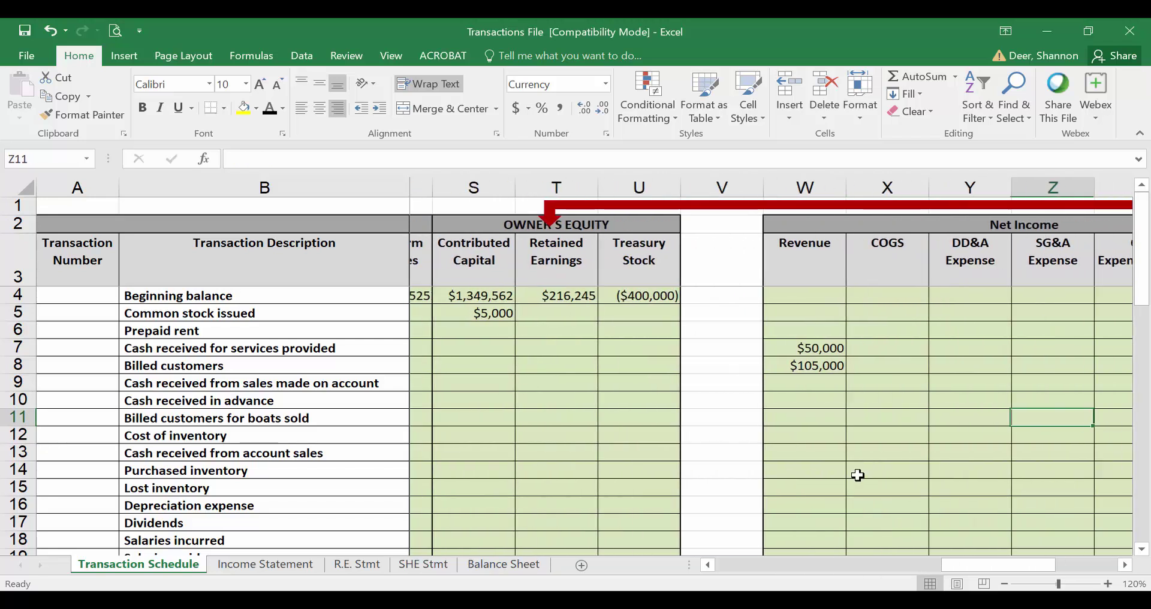
key("Right")
key("Right")
key("Right")
key("Left")
key("Left")
key("Left")
key("Left")
key("Left")
key("Left")
type("950,00")
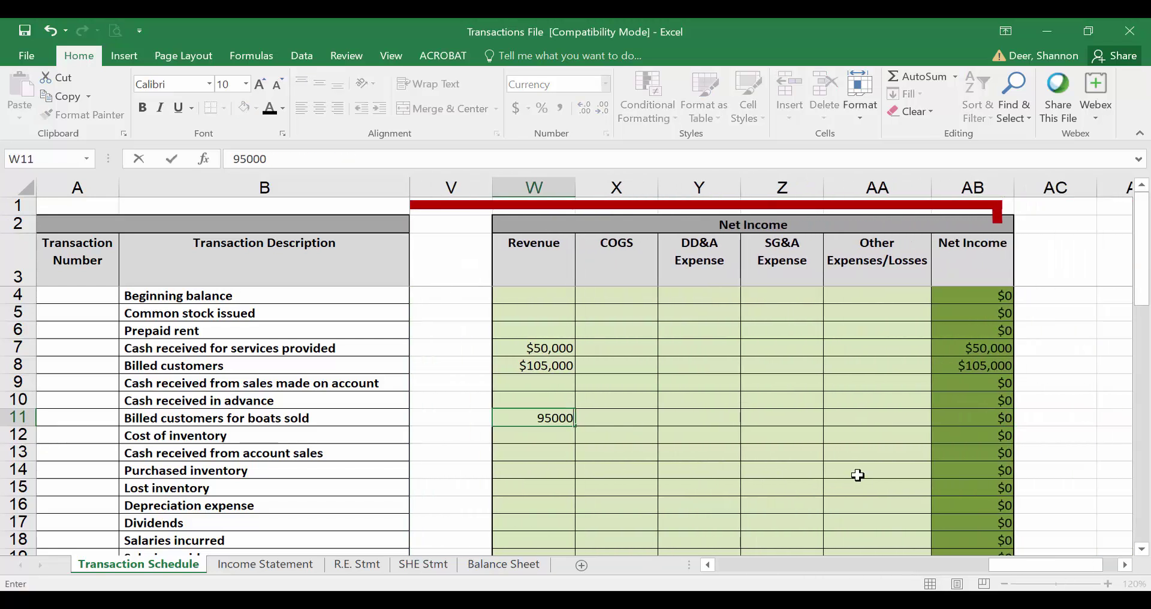
type("0")
key("Return")
key("Up")
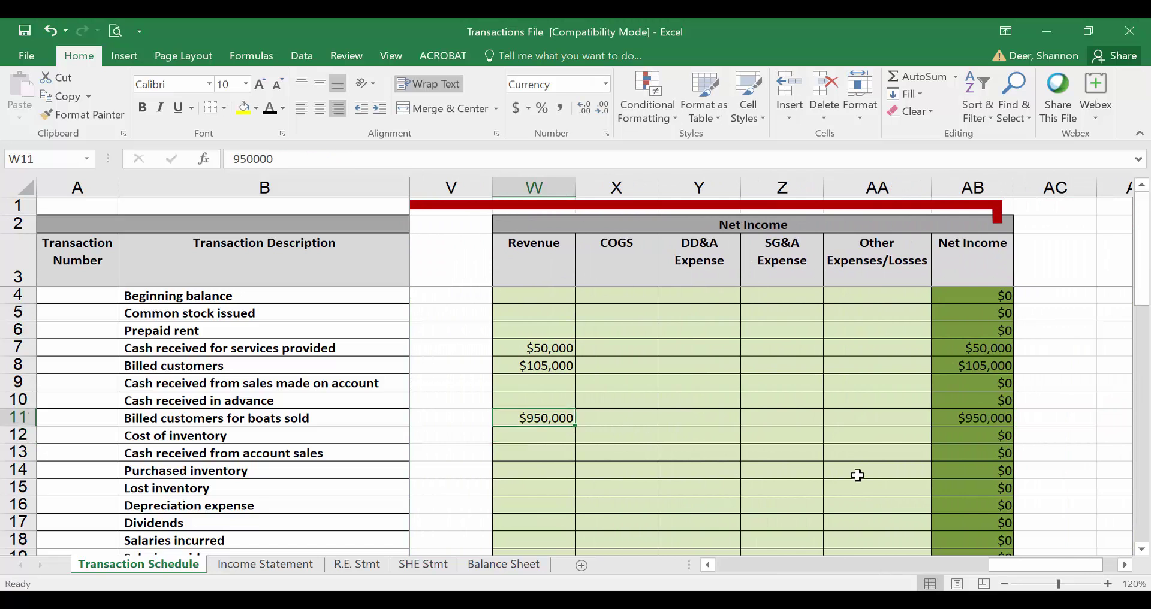
- Go to the Cash cell for Cost of inventory in C12, and switch to the Word note packet to check the boats' cost
key("Left")
key("Left")
key("Left")
key("Left")
key("Left")
key("Left")
key("Left")
key("Left")
key("Left")
key("Left")
key("Left")
key("Left")
key("Left")
key("Left")
key("Left")
key("Left")
key("Left")
key("Left")
key("Left")
key("Left")
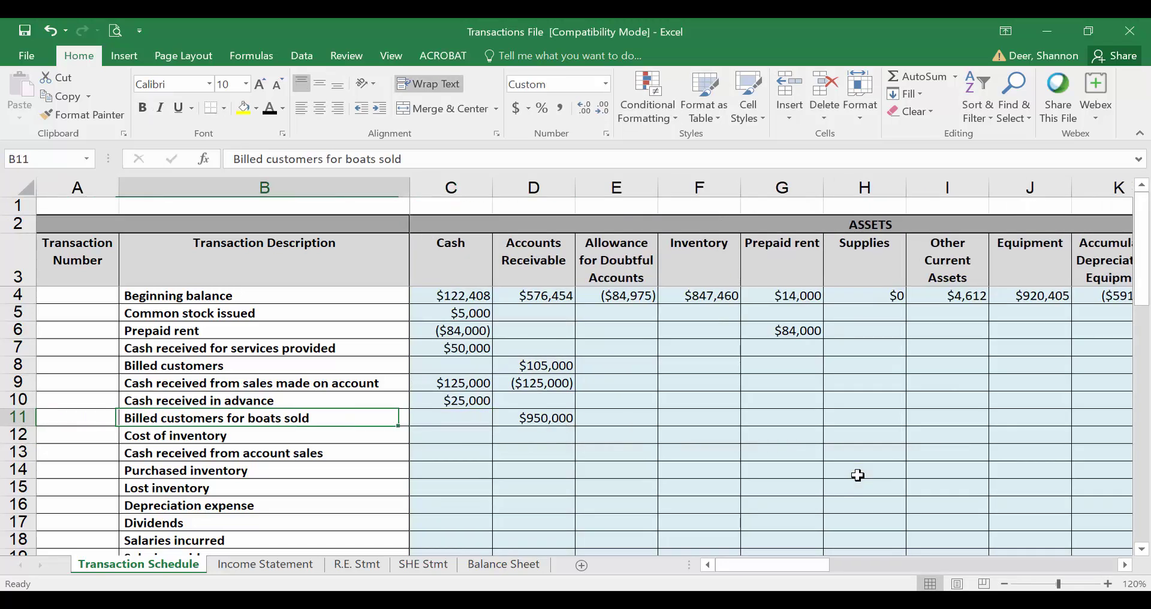
key("Right")
key("Down")
key("alt+Tab")
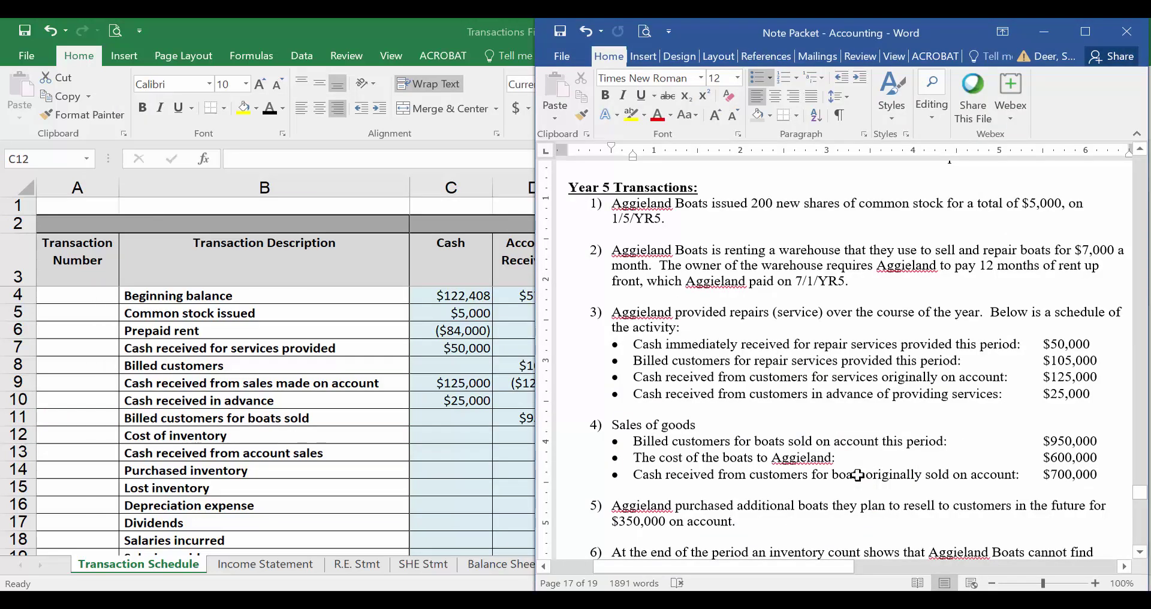
key("Down")
key("Right")
key("Right")
key("Right")
key("Right")
key("Right")
key("Right")
key("Right")
key("Right")
key("Right")
key("Right")
key("Right")
key("Right")
key("Right")
key("Right")
key("Right")
key("Right")
key("Right")
key("Right")
key("Right")
key("Right")
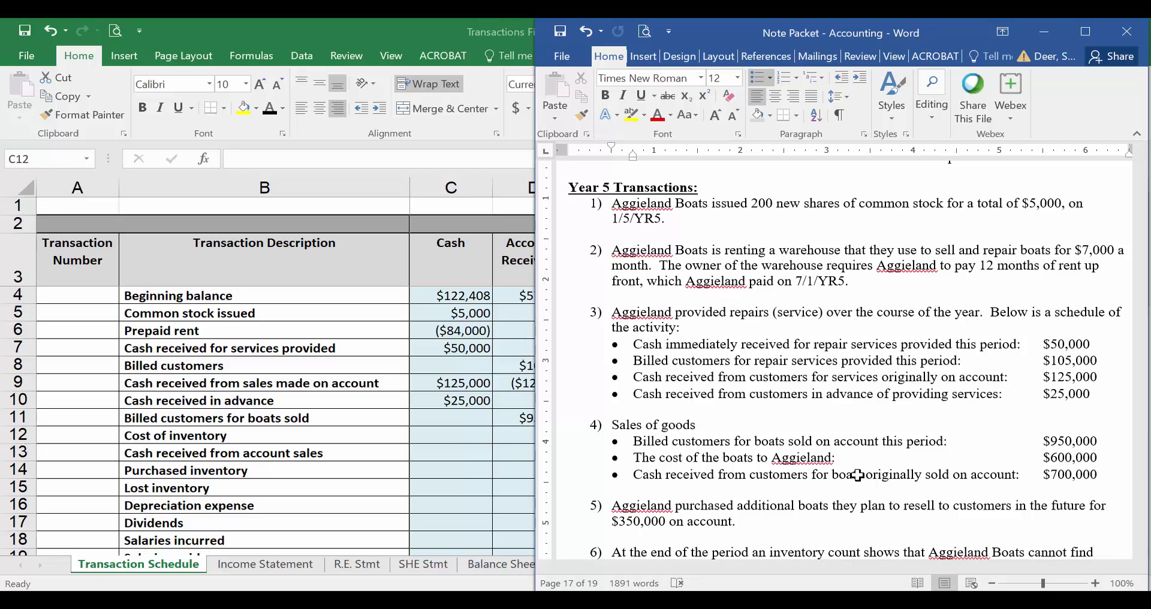
key("Right")
key("Right")
key("Right")
key("Right")
key("Right")
key("Right")
key("Right")
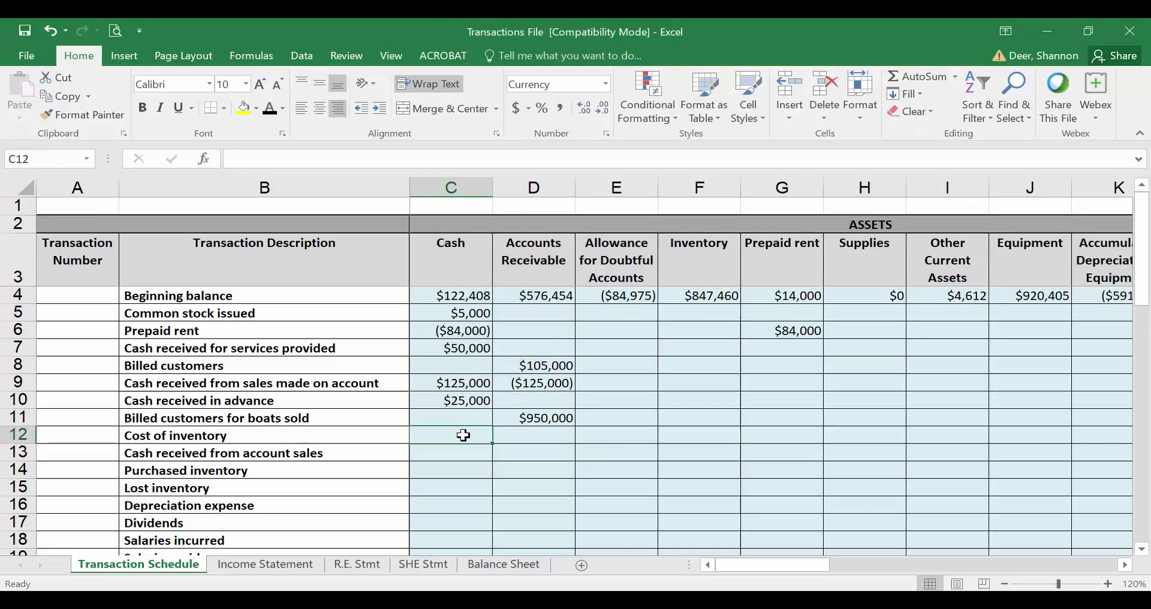
- Enter -600000 as the Inventory amount for Cost of inventory in F12
double_click(466, 436)
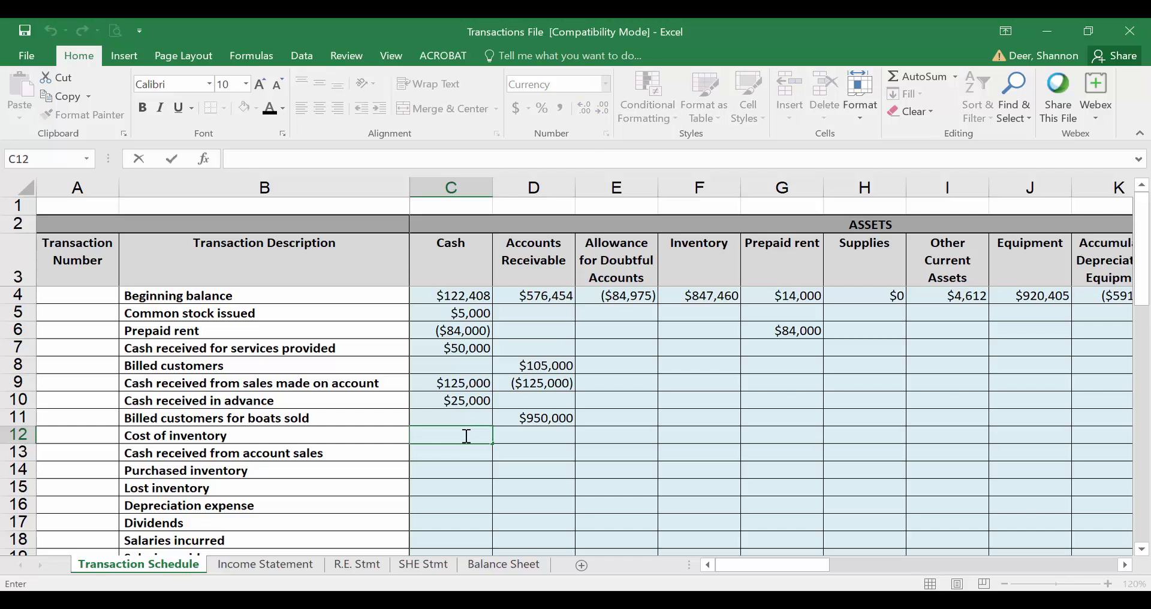
key("Escape")
key("Right")
key("Right")
key("Right")
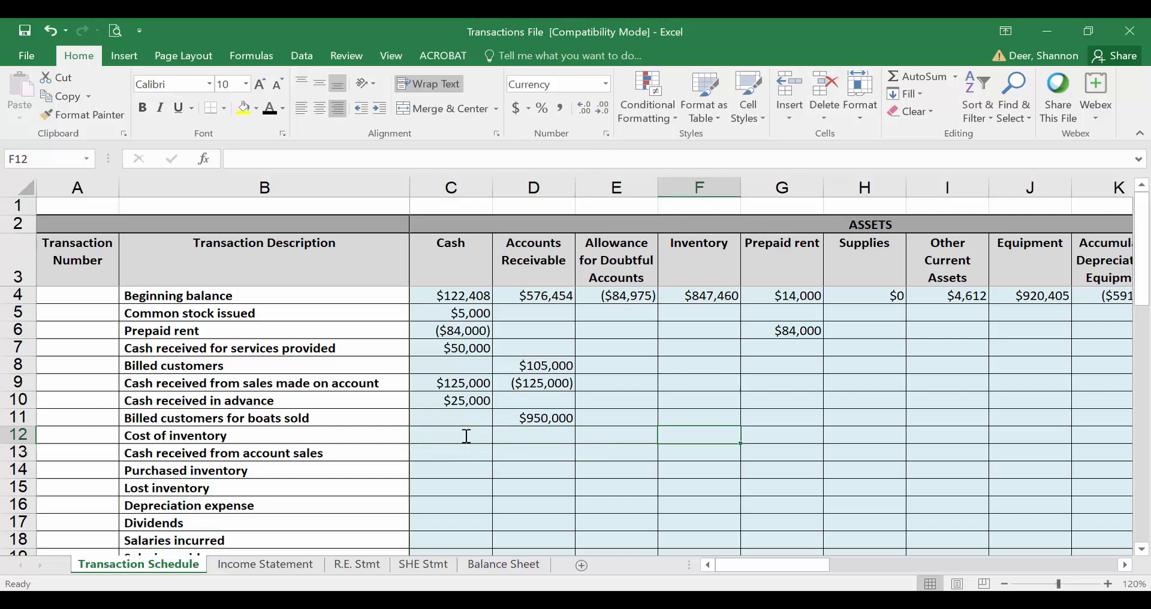
type("-600000")
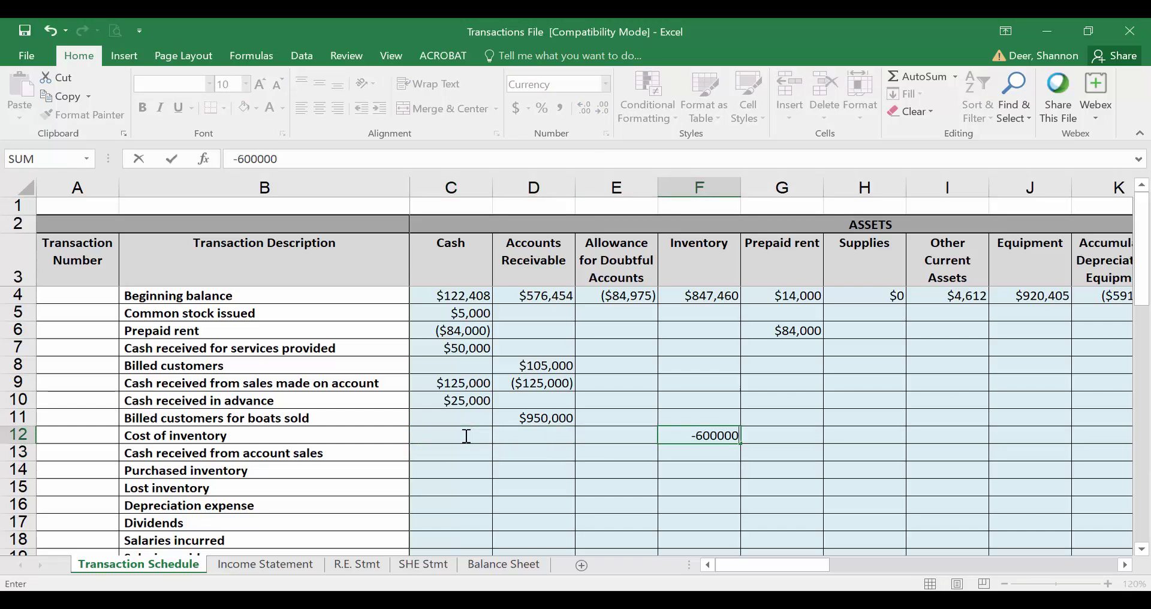
key("ctrl+Return")
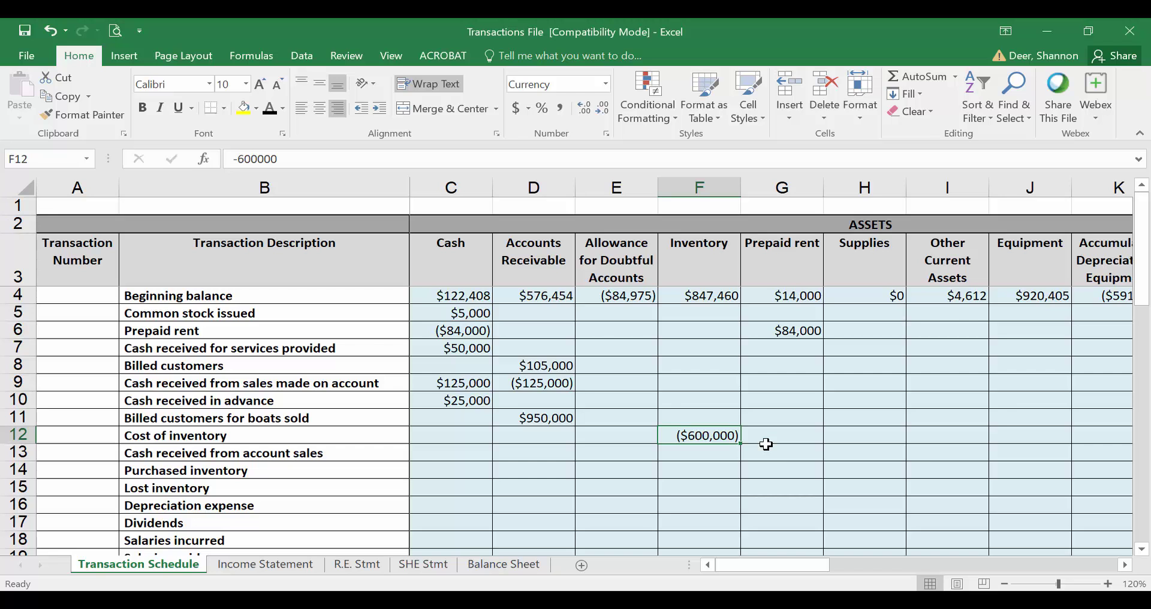
- Enter 600000 as the COGS amount for Cost of inventory in X12
left_click(766, 444)
key("Right")
key("Right")
key("Right")
key("Right")
key("Right")
key("Right")
key("Right")
key("Right")
key("Right")
key("Right")
key("Right")
key("Right")
key("Right")
key("Right")
key("Right")
key("Right")
key("Right")
key("Right")
key("Right")
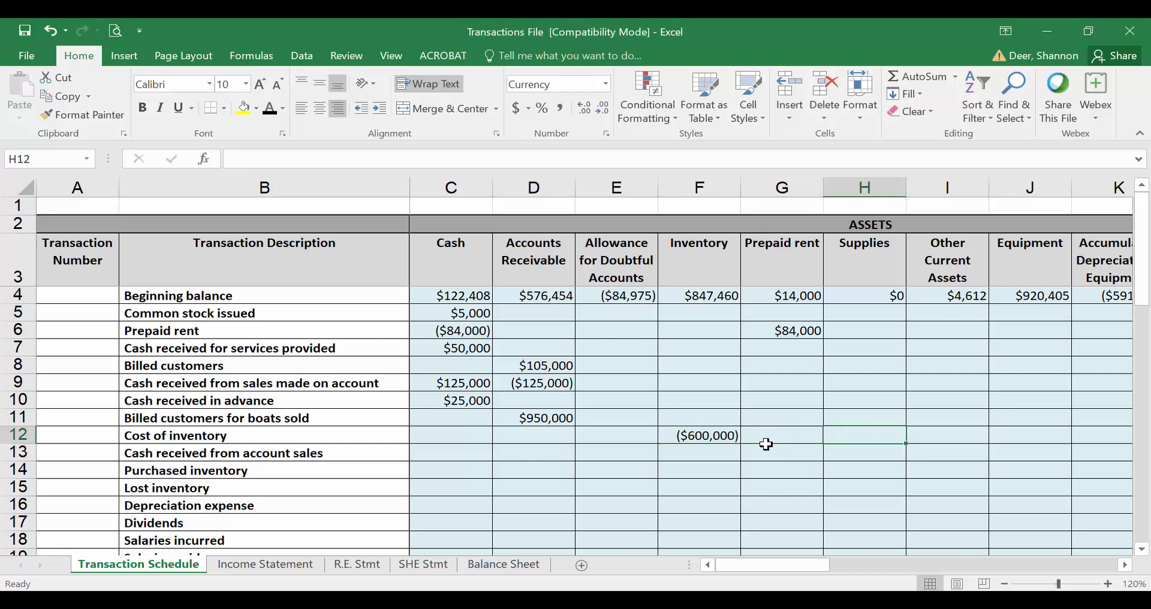
key("Right")
key("Right")
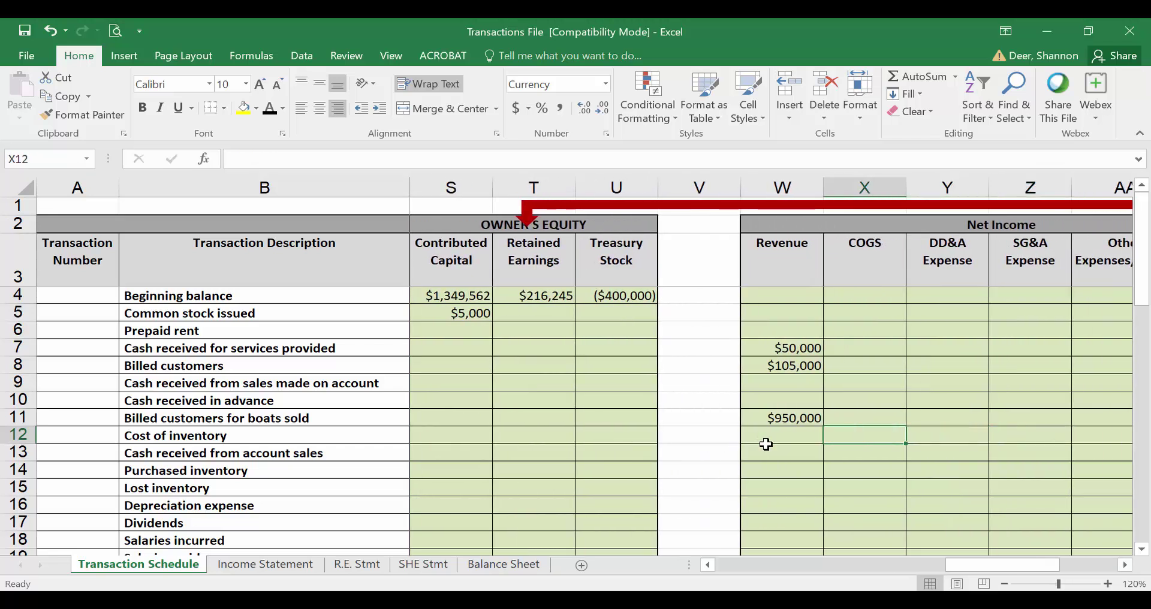
key("Left")
key("Left")
key("Left")
key("Left")
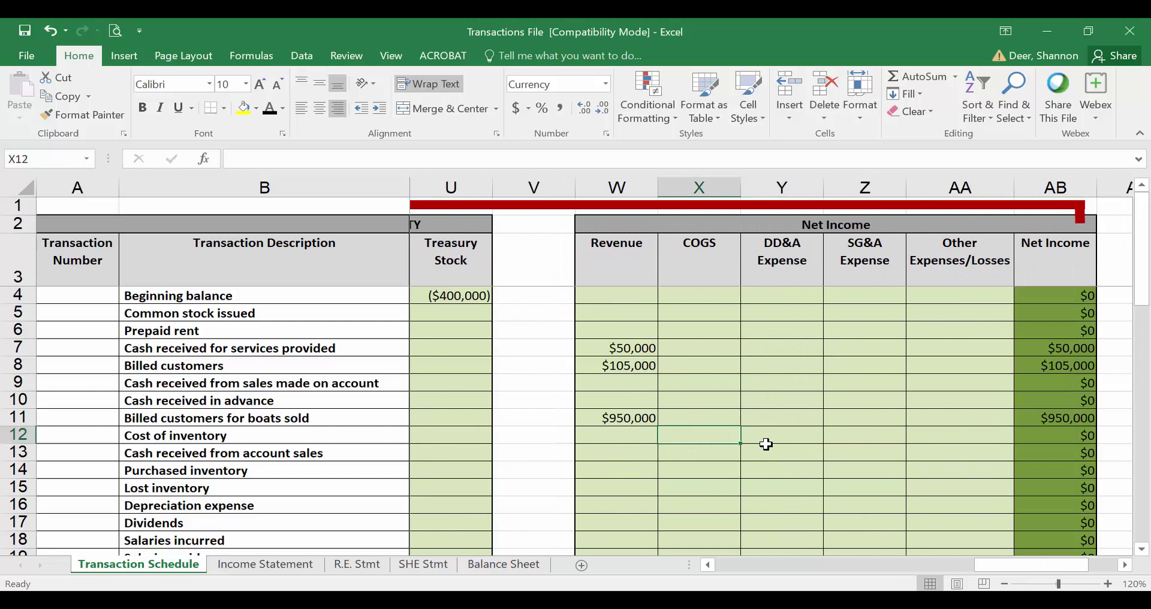
type("600000")
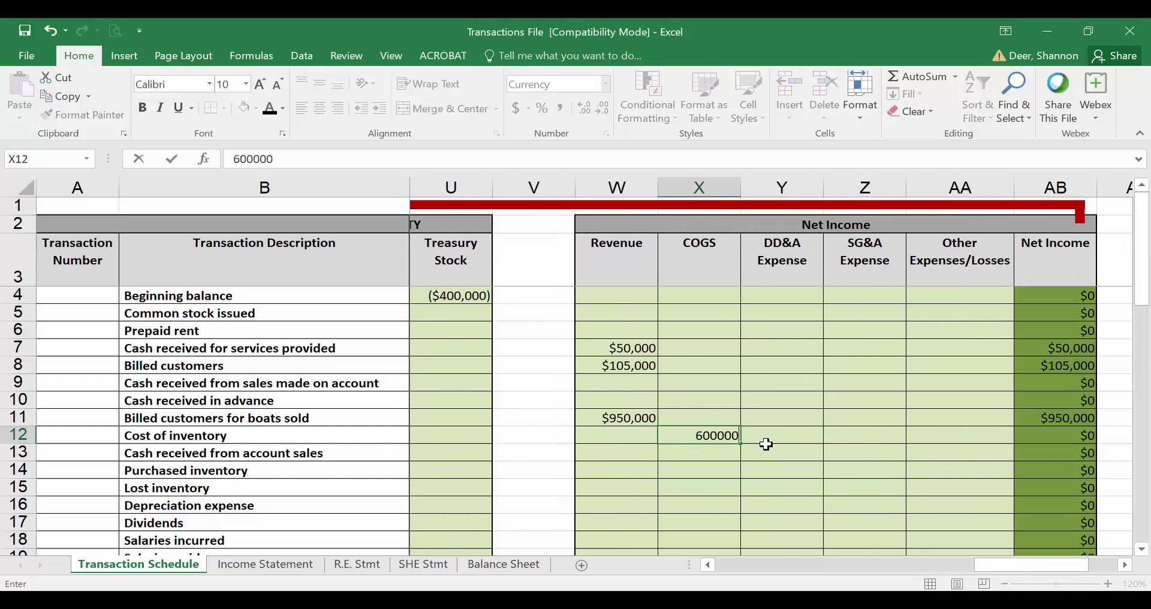
key("Return")
key("Up")
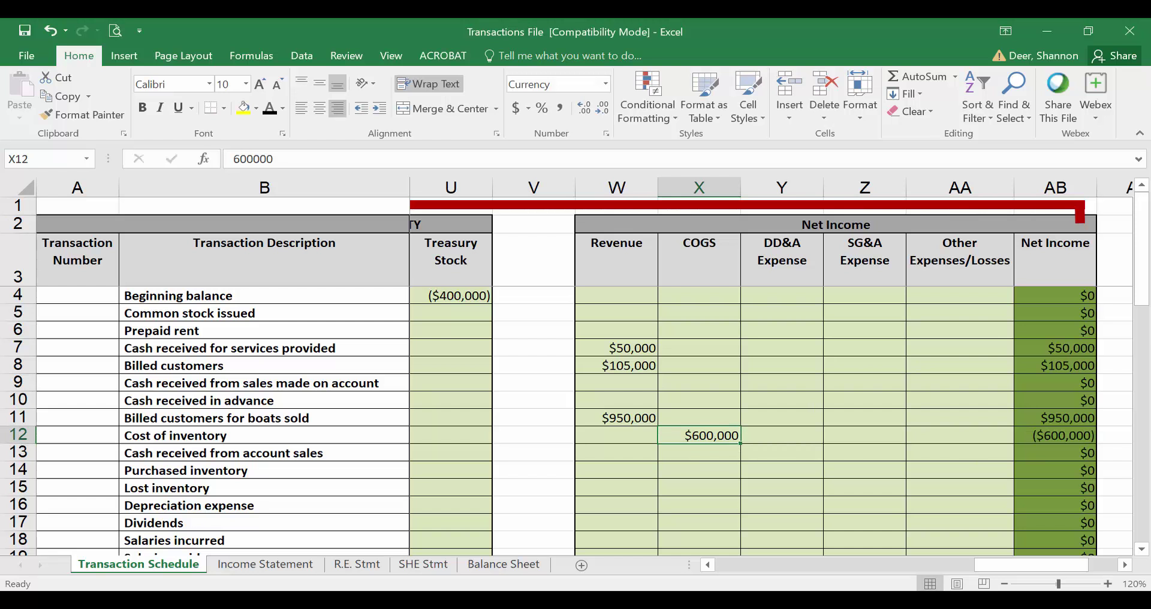
- Examine the Net Income formula for Cost of inventory in AB12, and return to the COGS cell
key("Right")
key("Right")
key("Right")
key("Right")
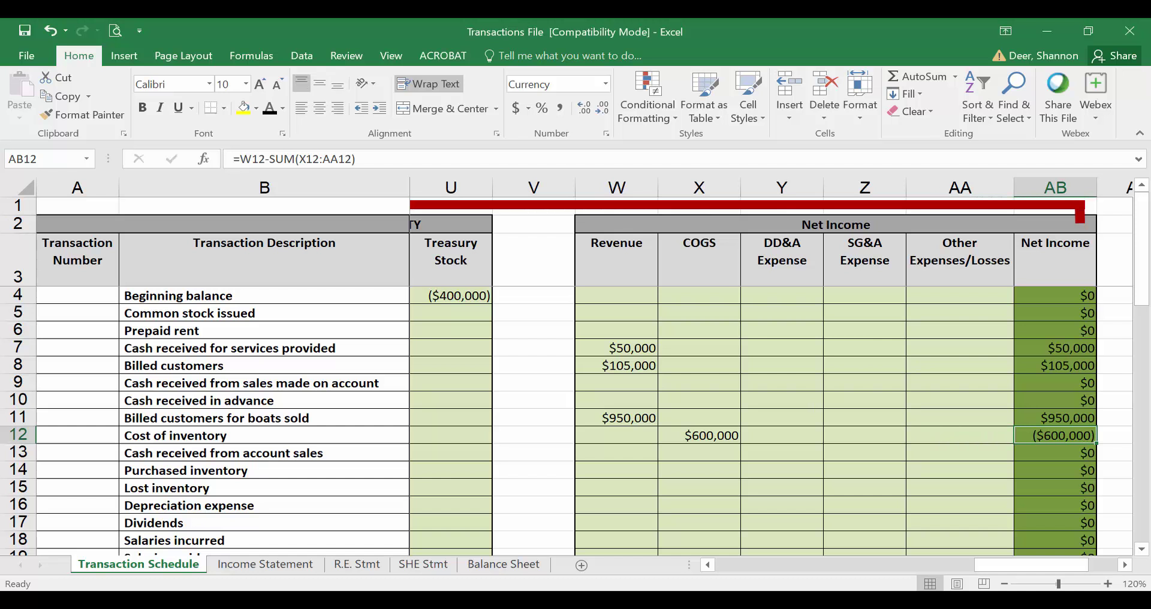
key("Left")
key("Left")
key("Left")
key("Left")
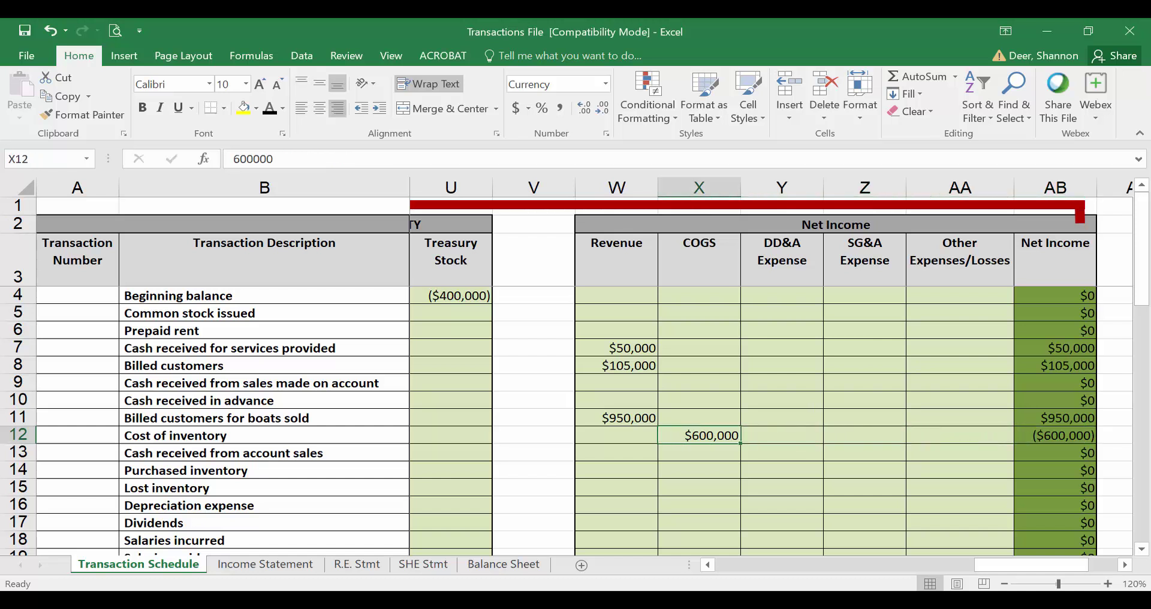
- Switch back to Excel from the Word note packet and enter 700000 as the Cash amount for Cash received from account sales in C13
scroll(773, 372, "left", 2)
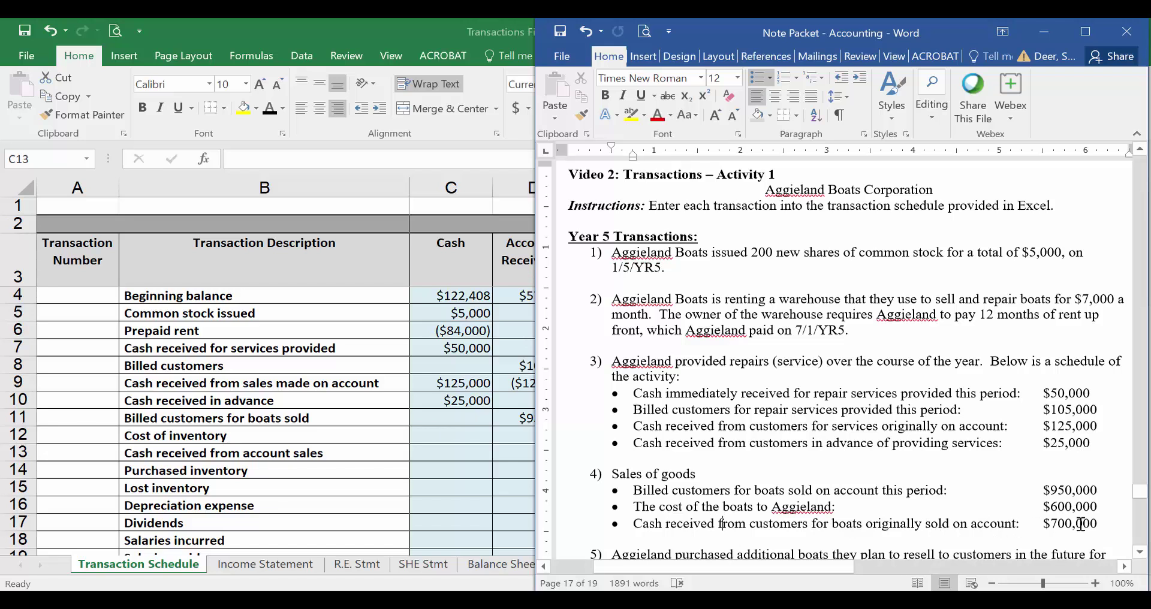
left_click(480, 456)
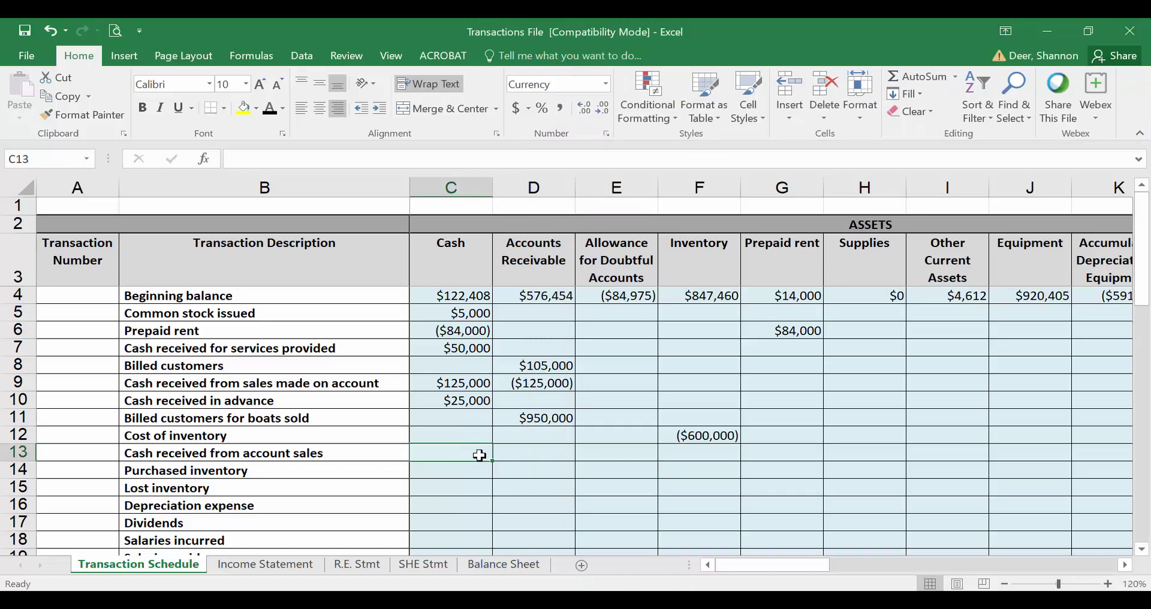
type("70000")
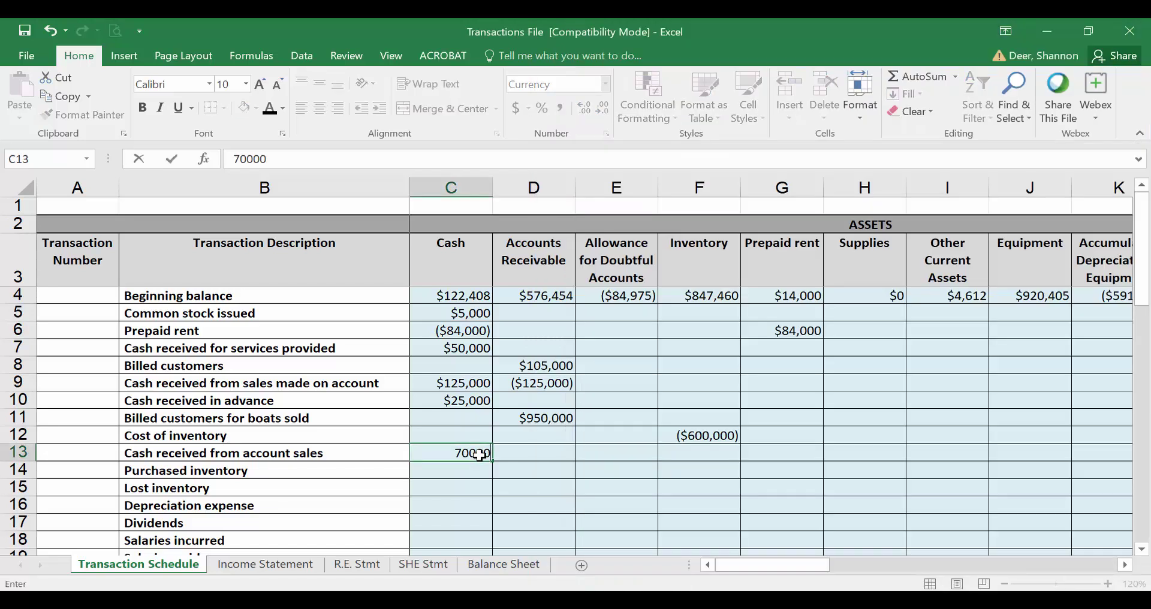
type("0")
key("Return")
key("Up")
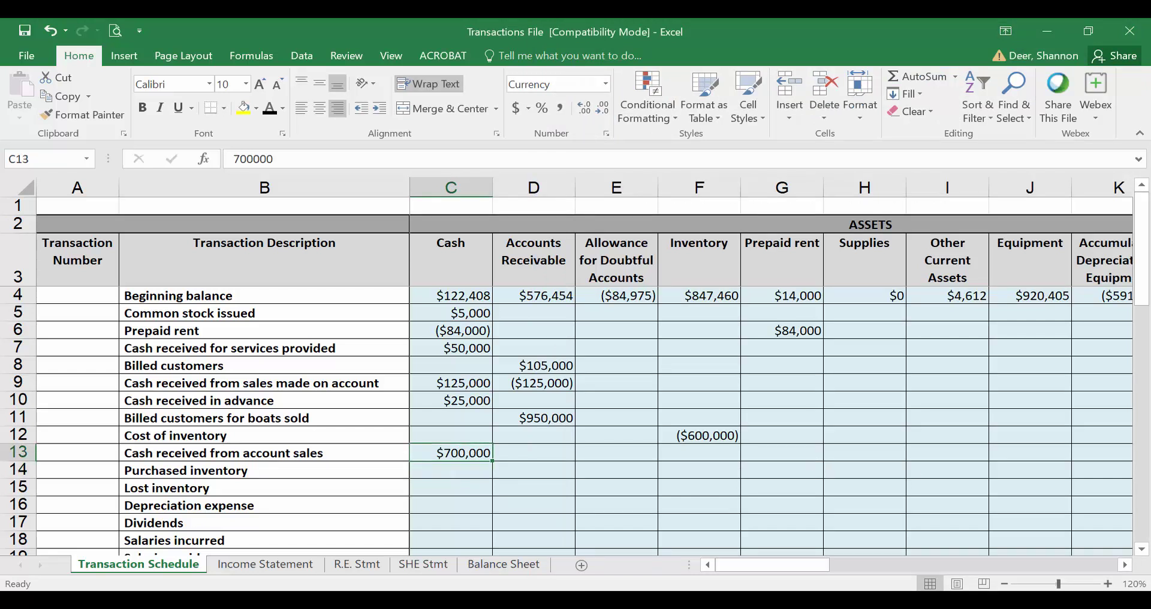
- Enter -700000 as the Accounts Receivable amount for Cash received from account sales in D13
left_click(534, 452)
type("-7")
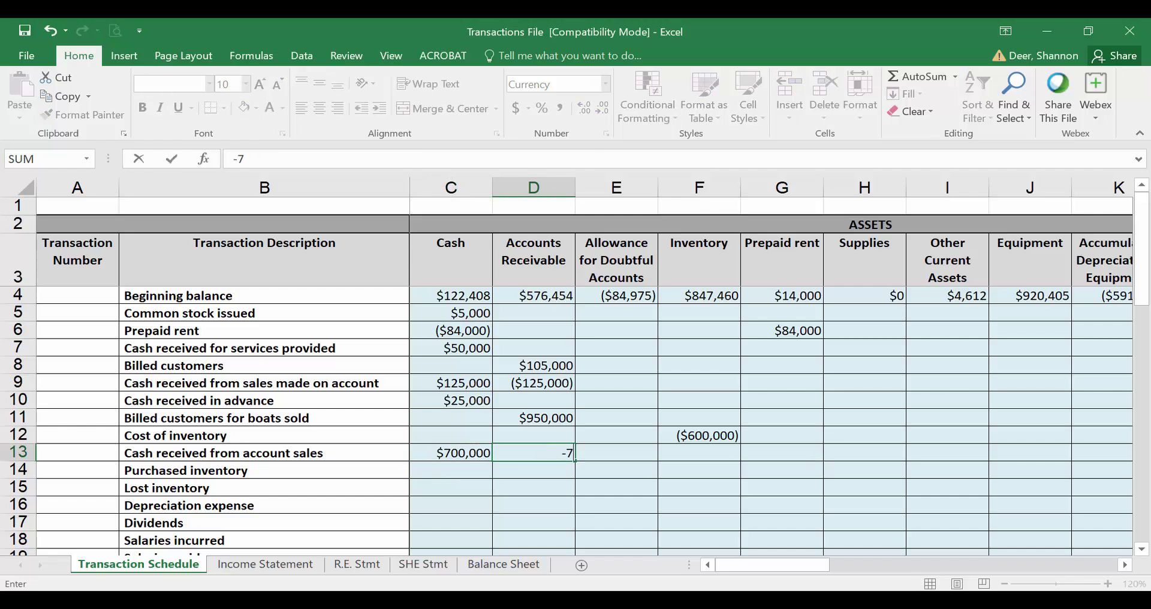
type("00000")
key("Return")
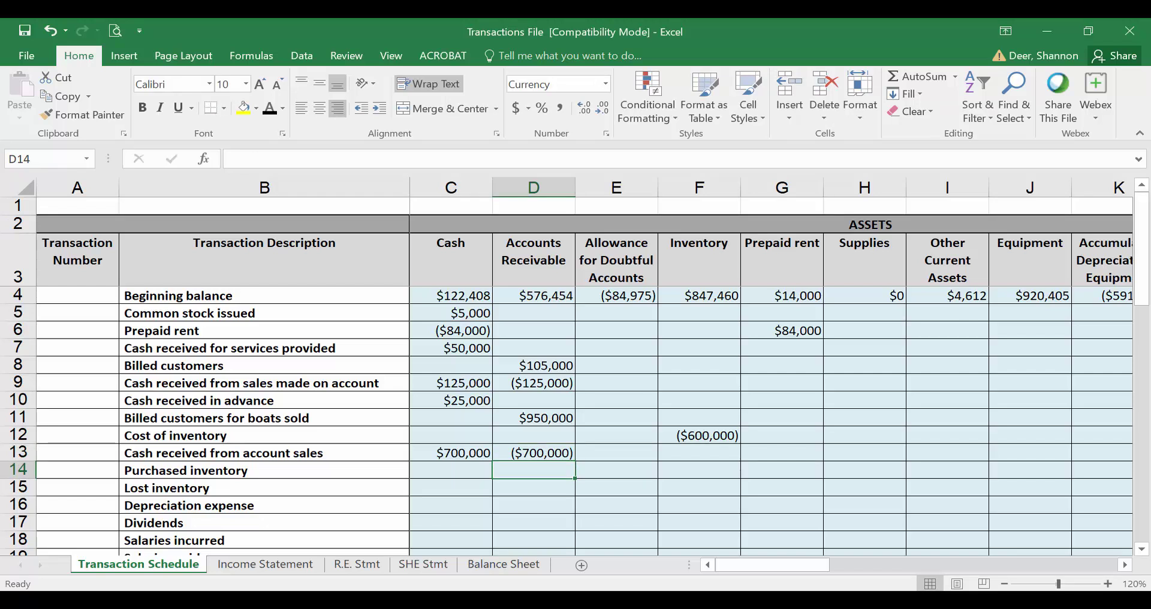
- Switch to the Word note packet and look up transaction 5 about the boats purchased for resale
key("alt+Tab")
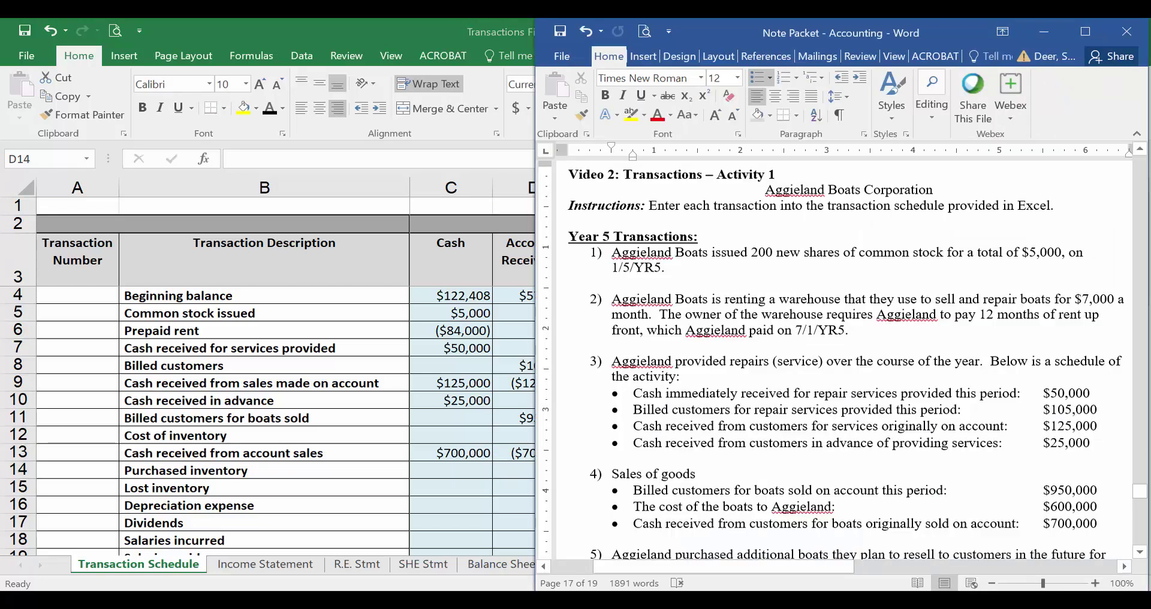
scroll(839, 330, "down", 7)
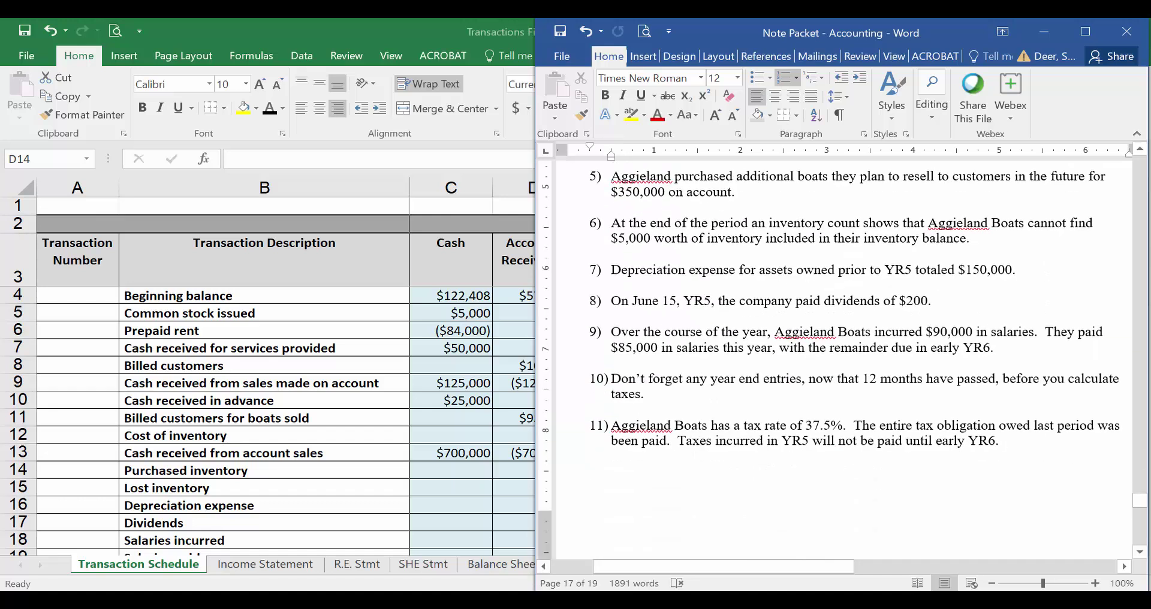